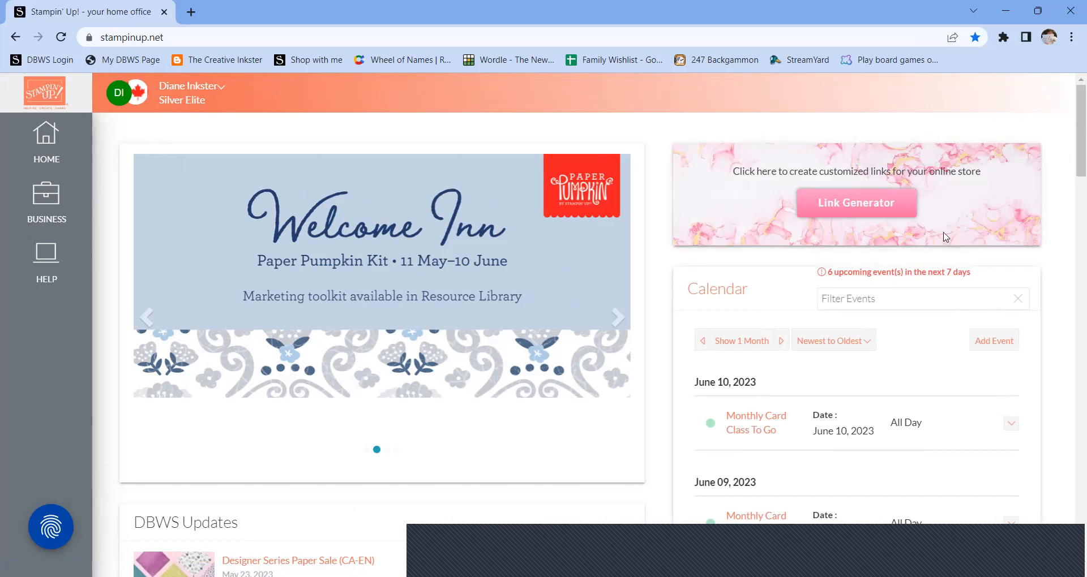
Open the My Files collection in the business Resource Library.
scroll(932, 260, down, 1)
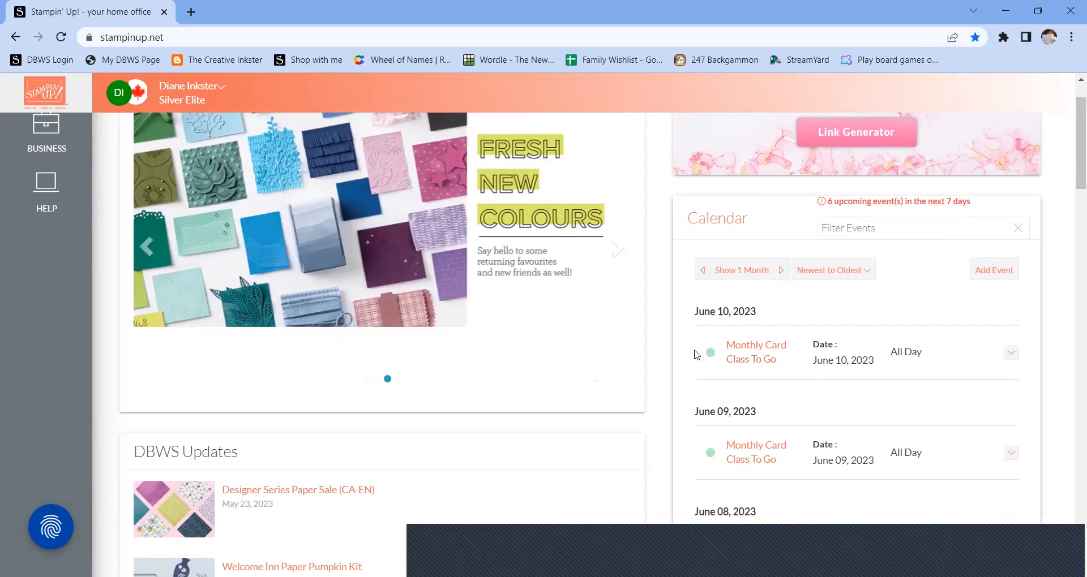
scroll(499, 330, up, 1)
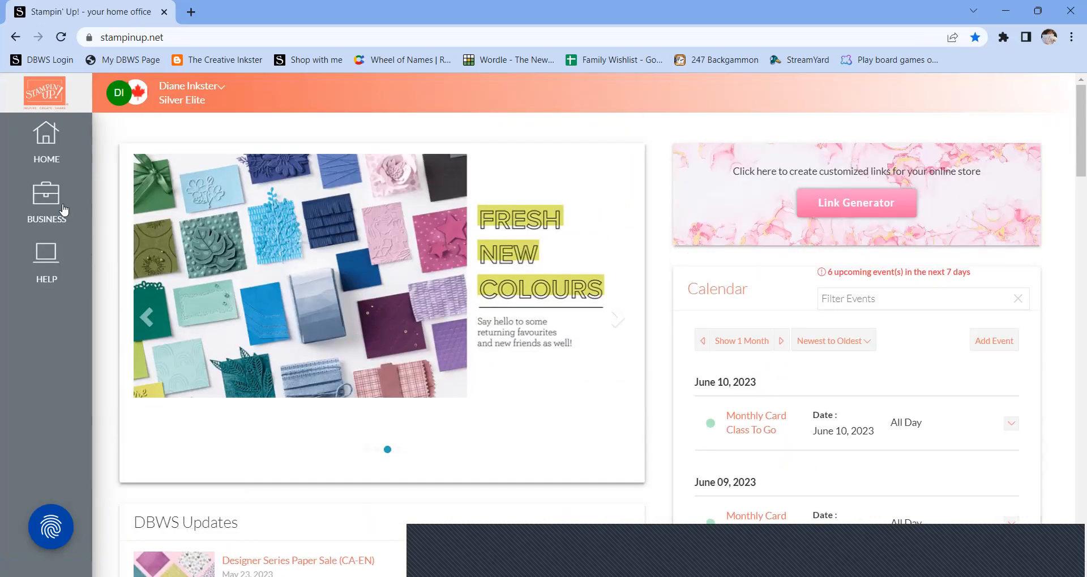
click(41, 221)
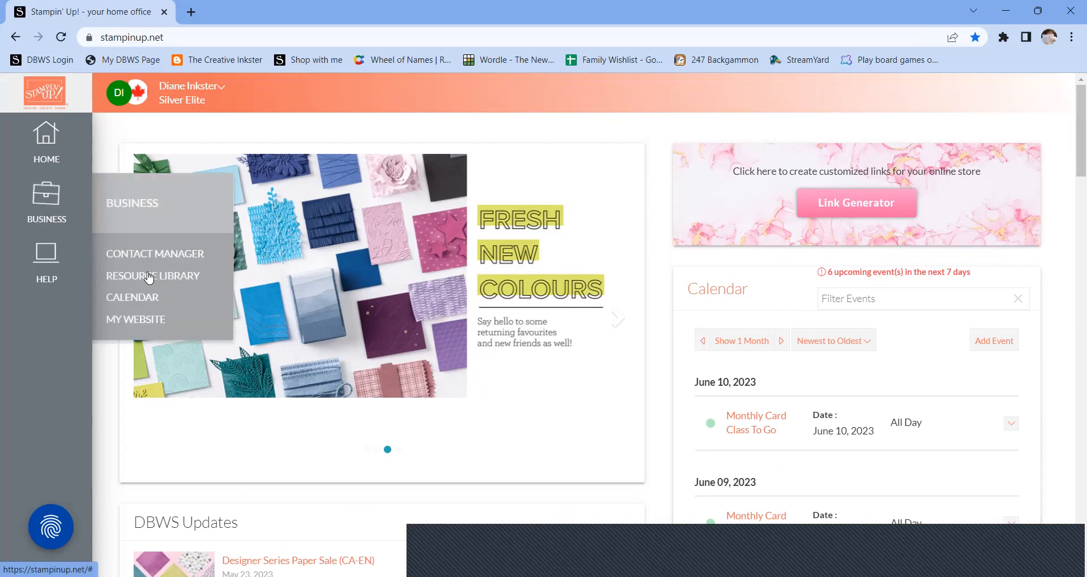
click(148, 276)
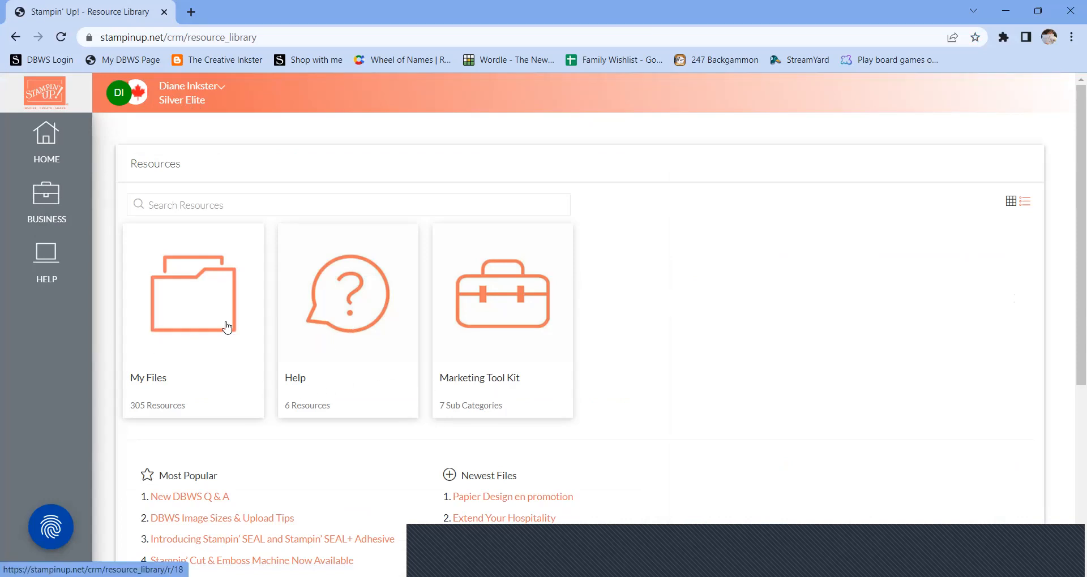
click(191, 298)
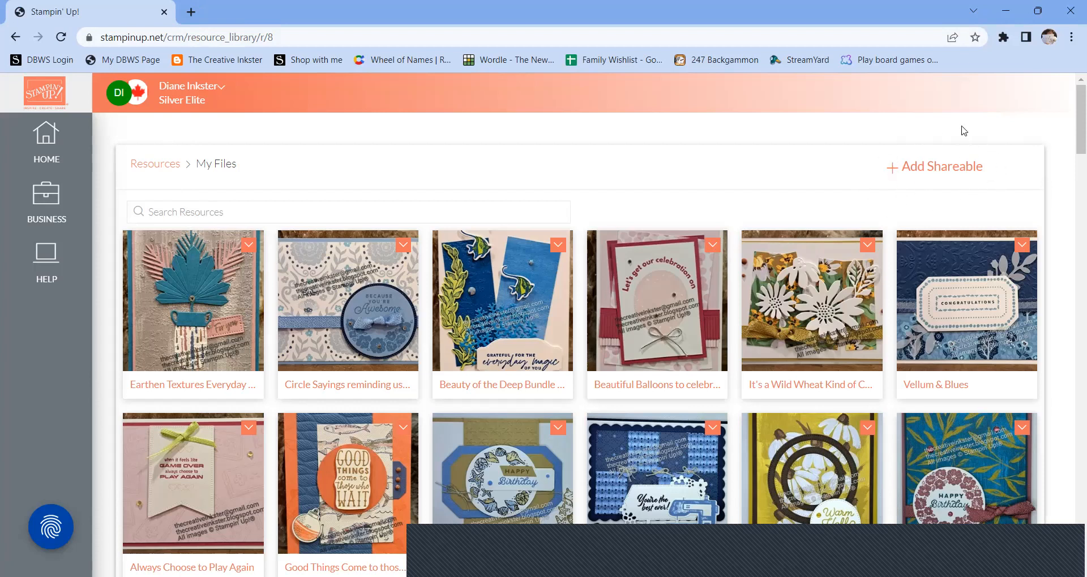
Open the My DBWS Page website in a new browser tab and look over its My Projects page.
click(191, 12)
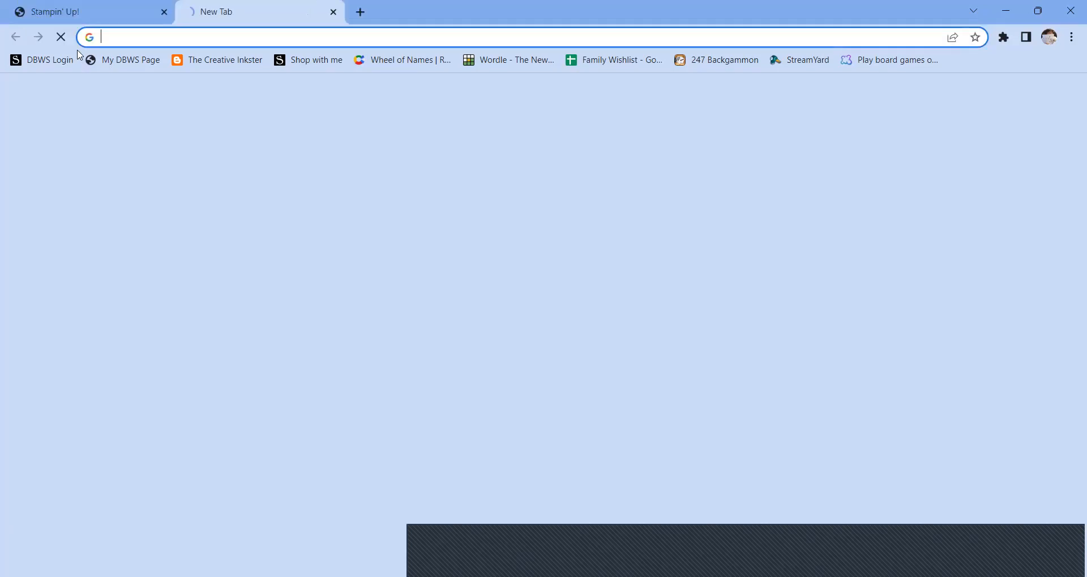
click(126, 65)
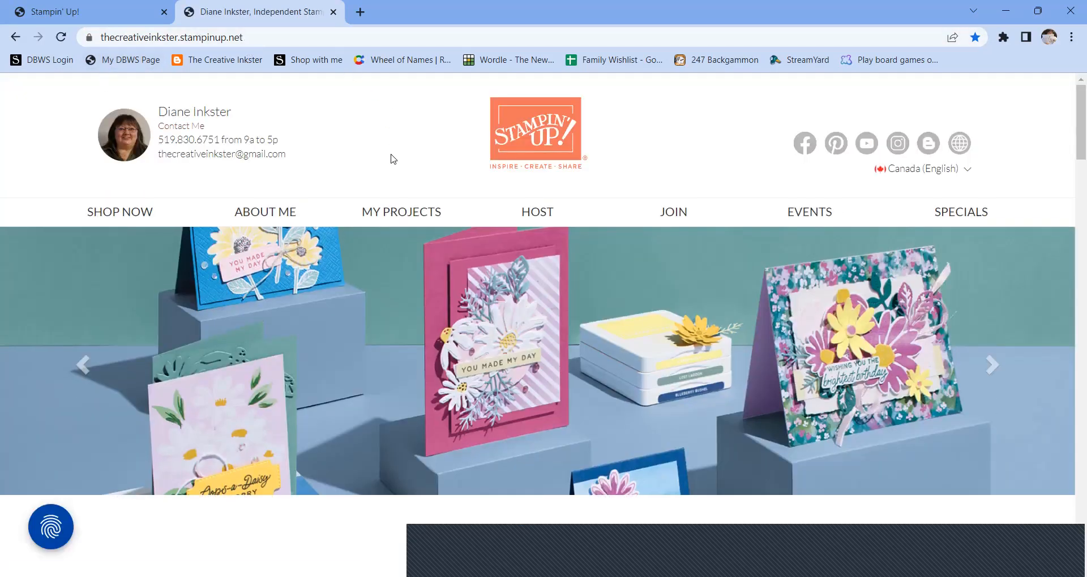
click(428, 216)
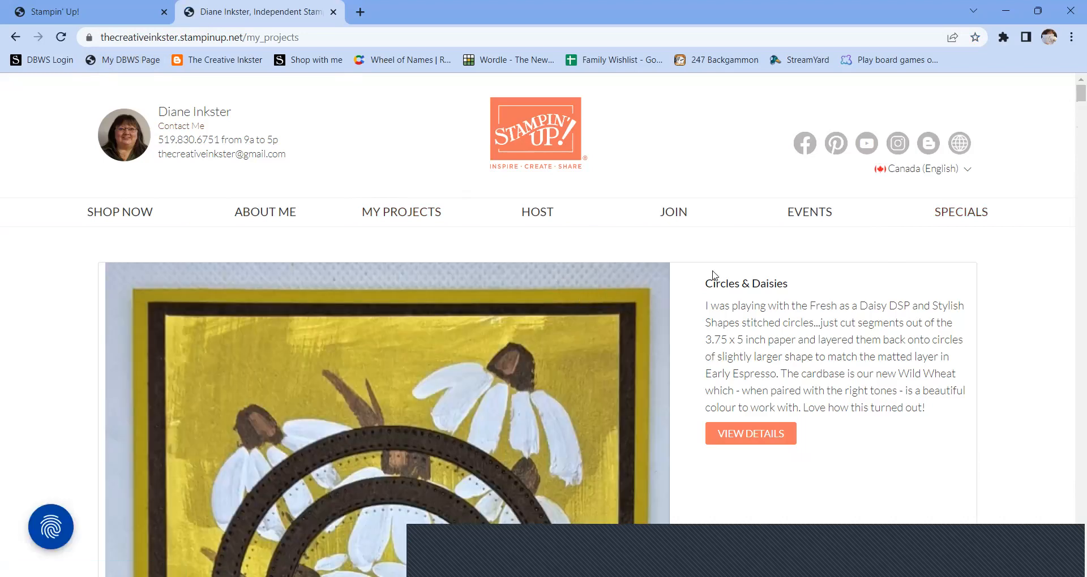
scroll(713, 274, down, 1)
scroll(716, 270, down, 3)
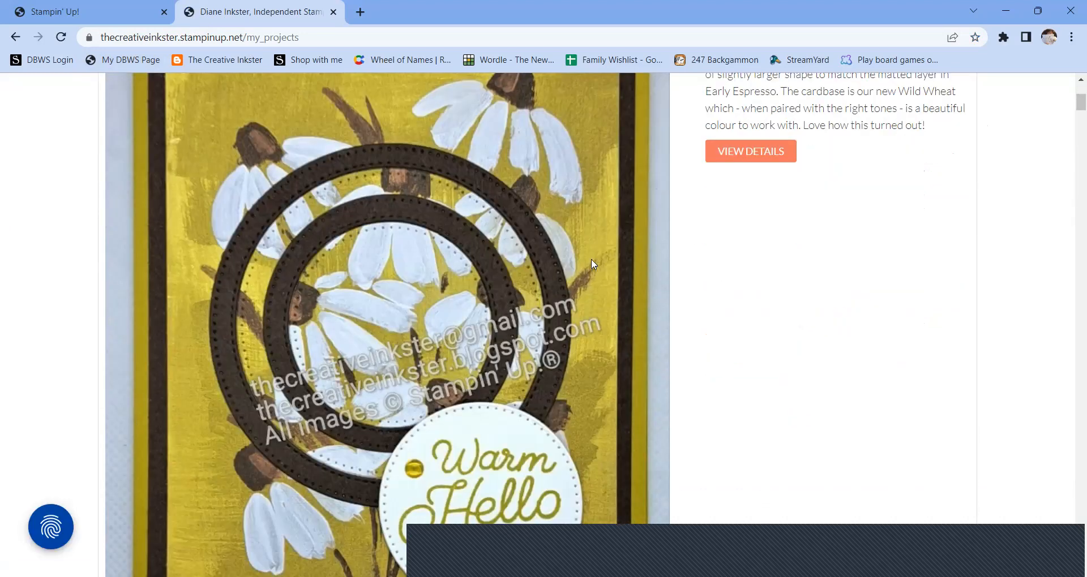
scroll(521, 256, up, 2)
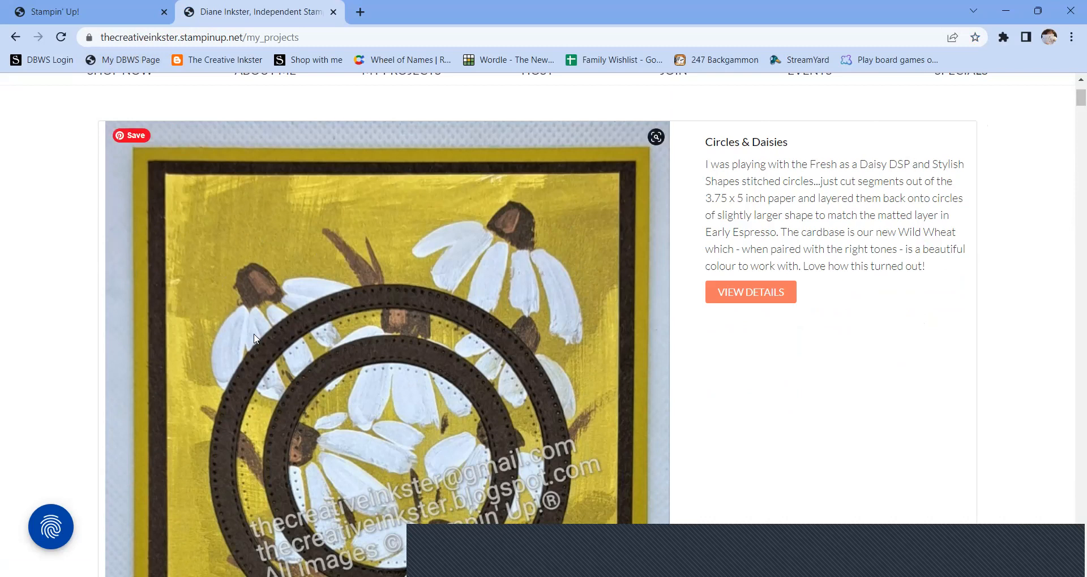
scroll(798, 338, down, 3)
scroll(799, 339, down, 4)
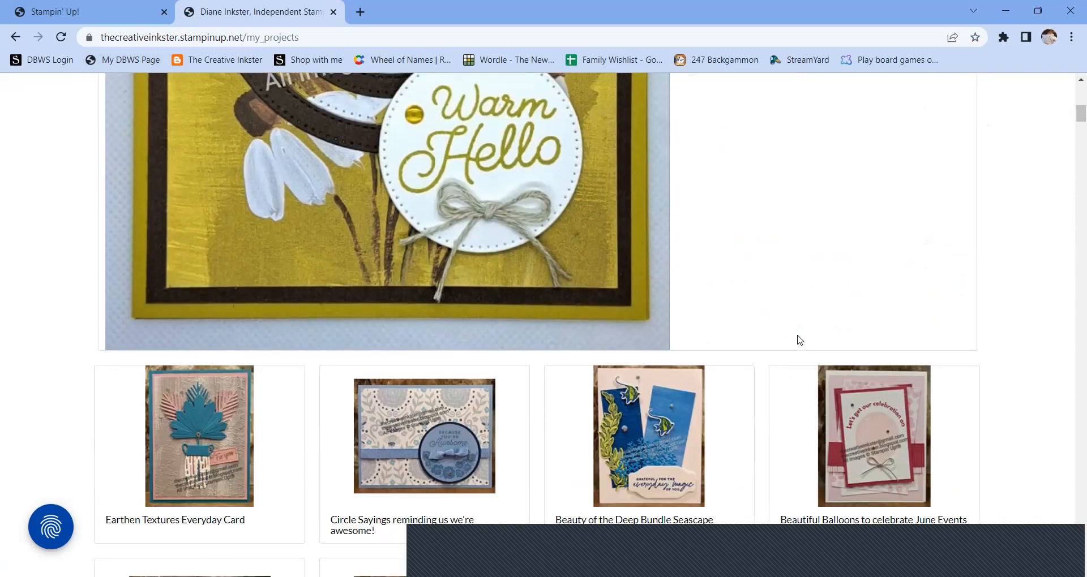
View the details of the featured Circles & Daisies project, review its recommended products, and close the details.
scroll(813, 338, up, 8)
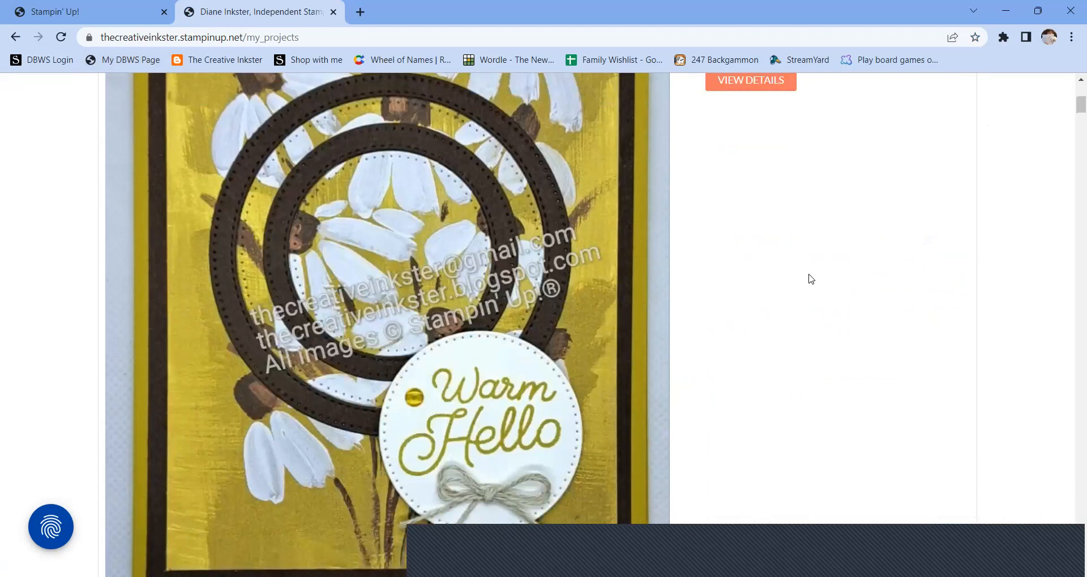
click(743, 292)
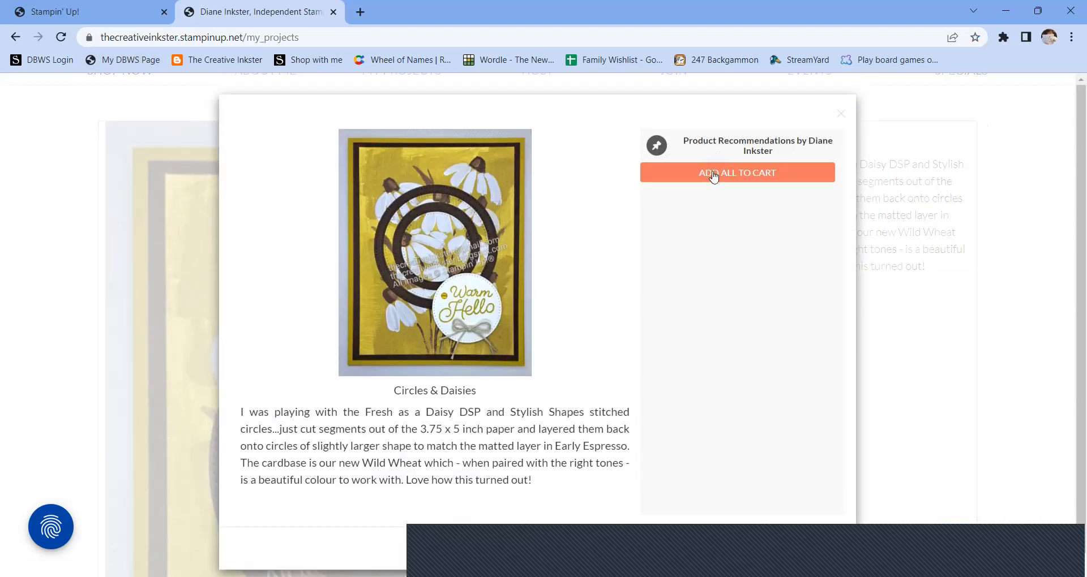
scroll(717, 274, down, 2)
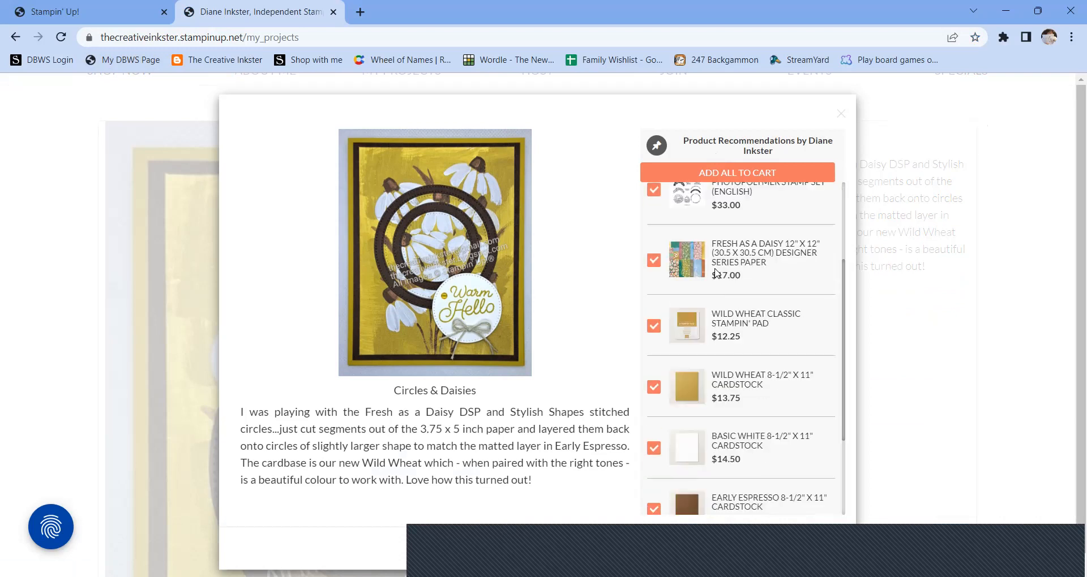
scroll(722, 264, down, 2)
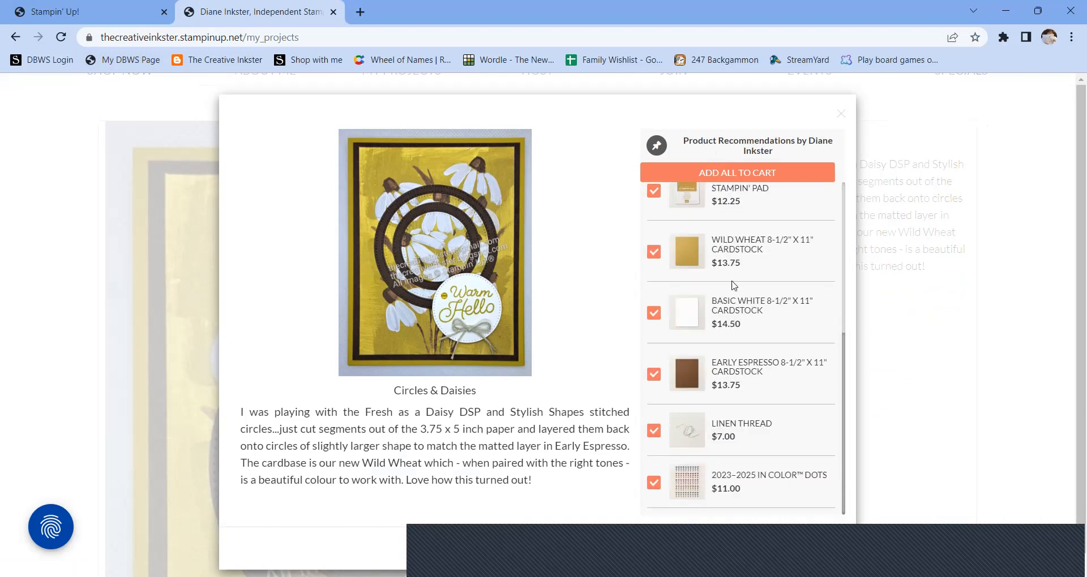
scroll(736, 292, up, 4)
scroll(666, 290, up, 1)
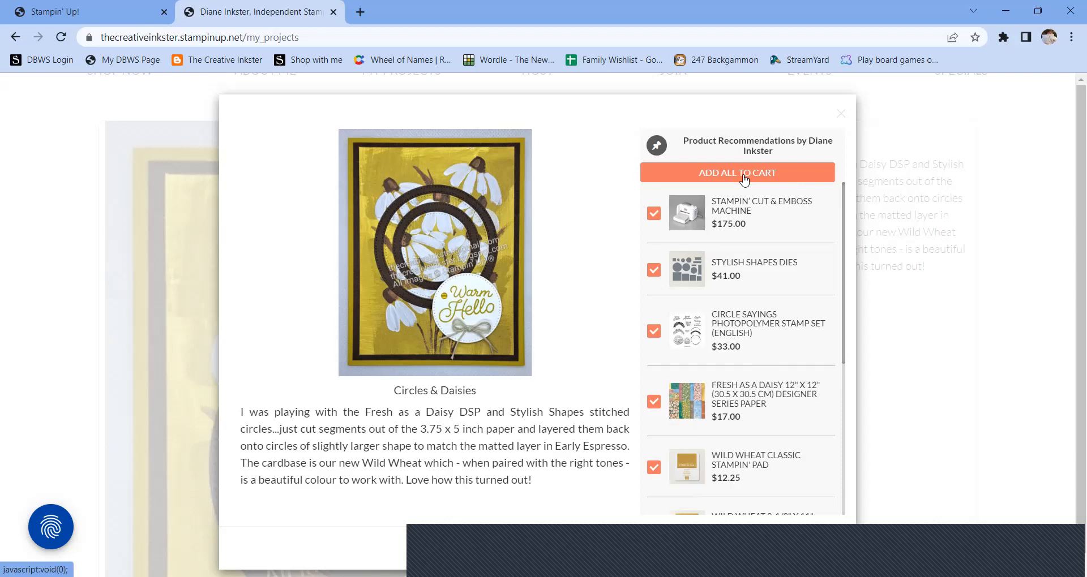
scroll(682, 264, down, 2)
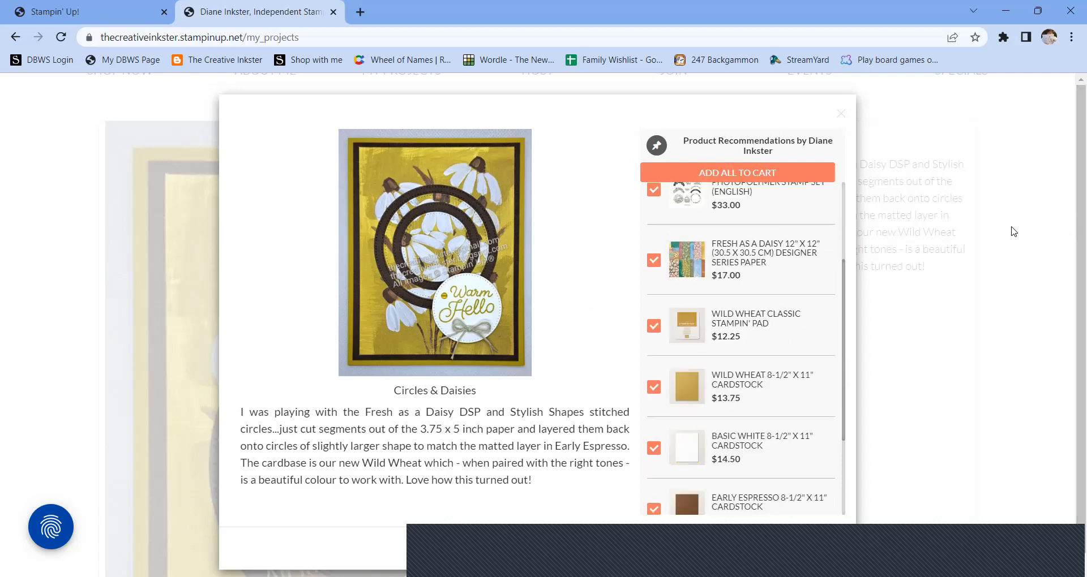
click(291, 83)
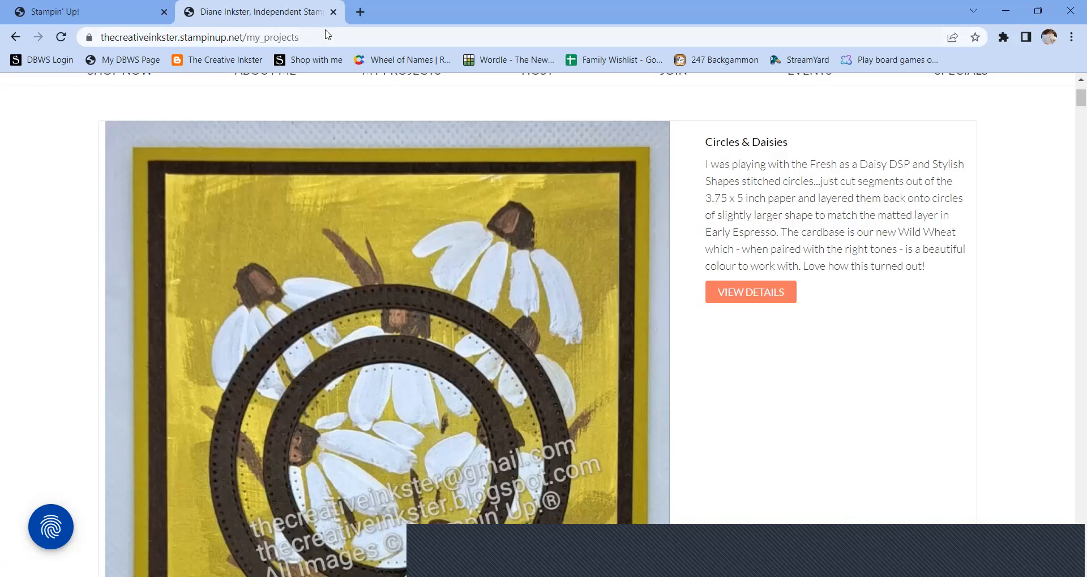
Examine the gallery of project cards beneath the featured project, and close the website's tab.
scroll(450, 242, down, 10)
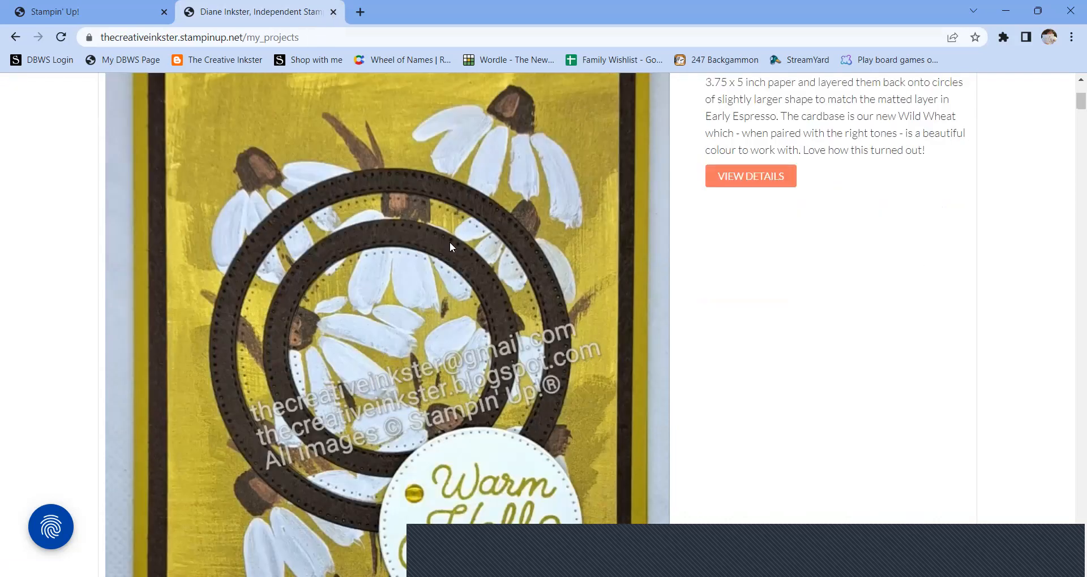
scroll(453, 248, up, 7)
scroll(453, 260, up, 5)
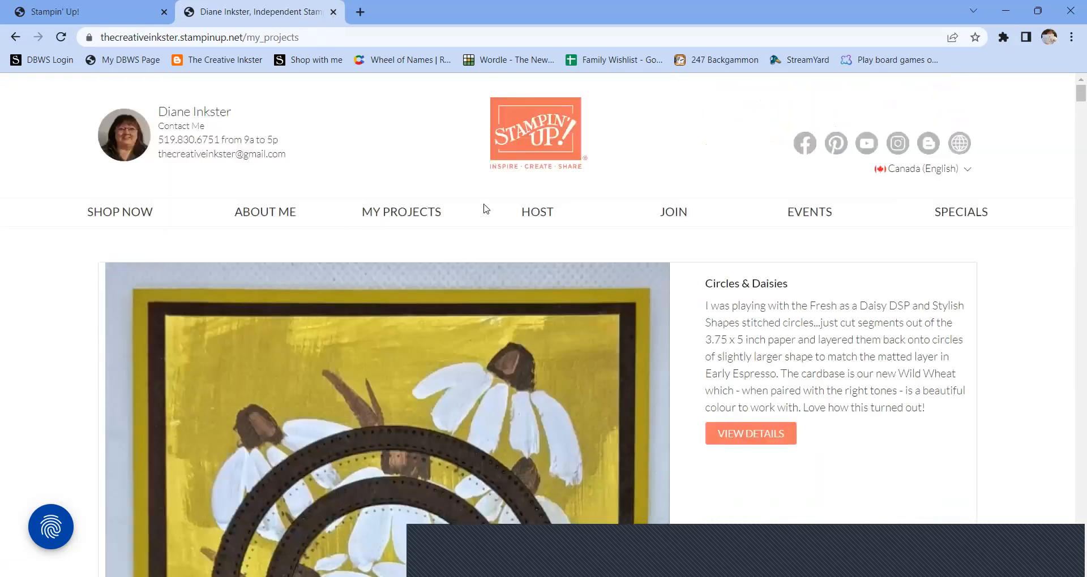
scroll(547, 345, down, 3)
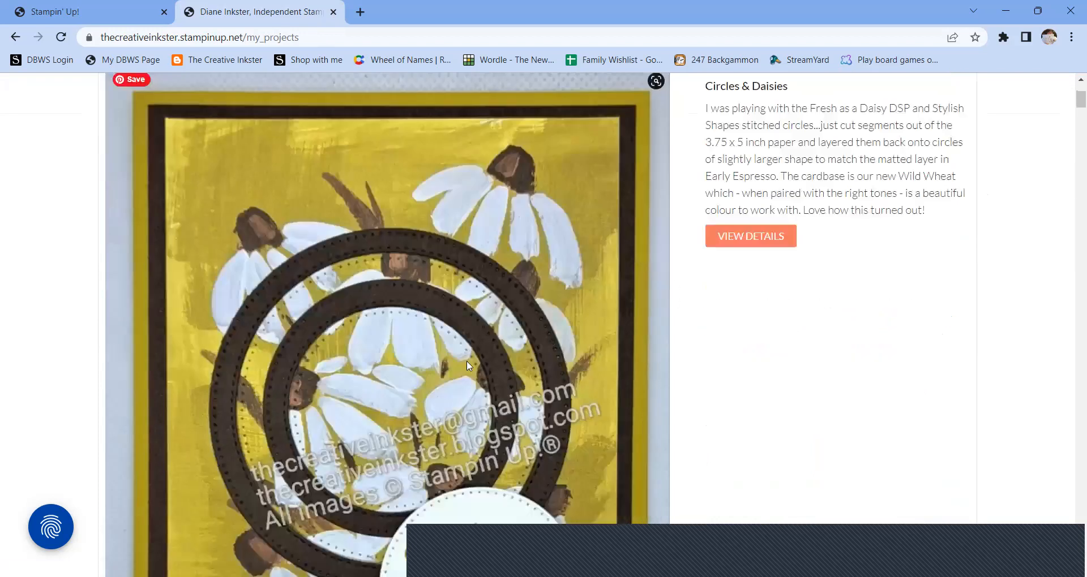
scroll(492, 368, down, 6)
scroll(516, 378, down, 3)
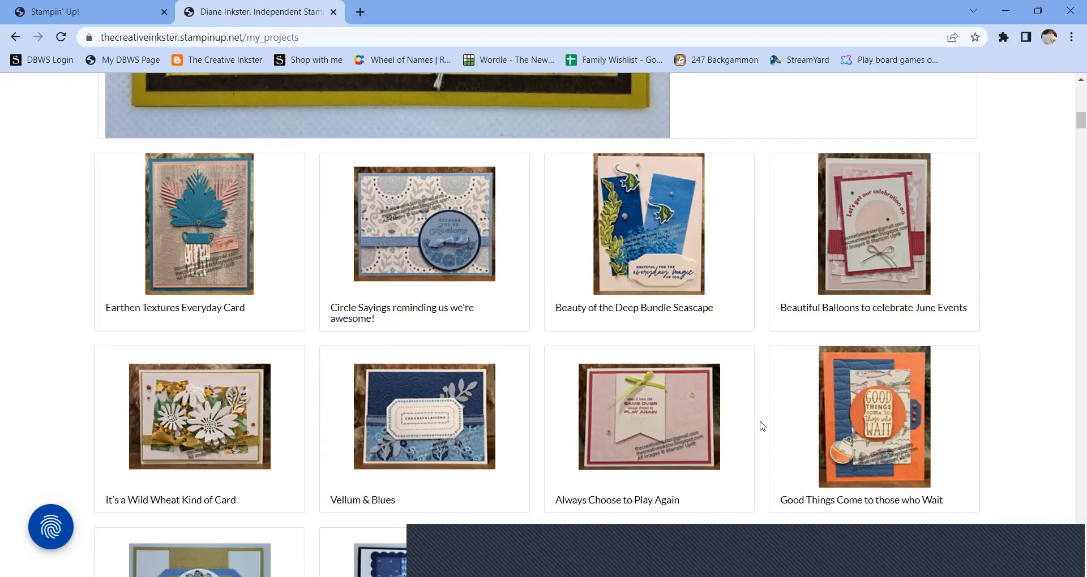
scroll(762, 426, down, 3)
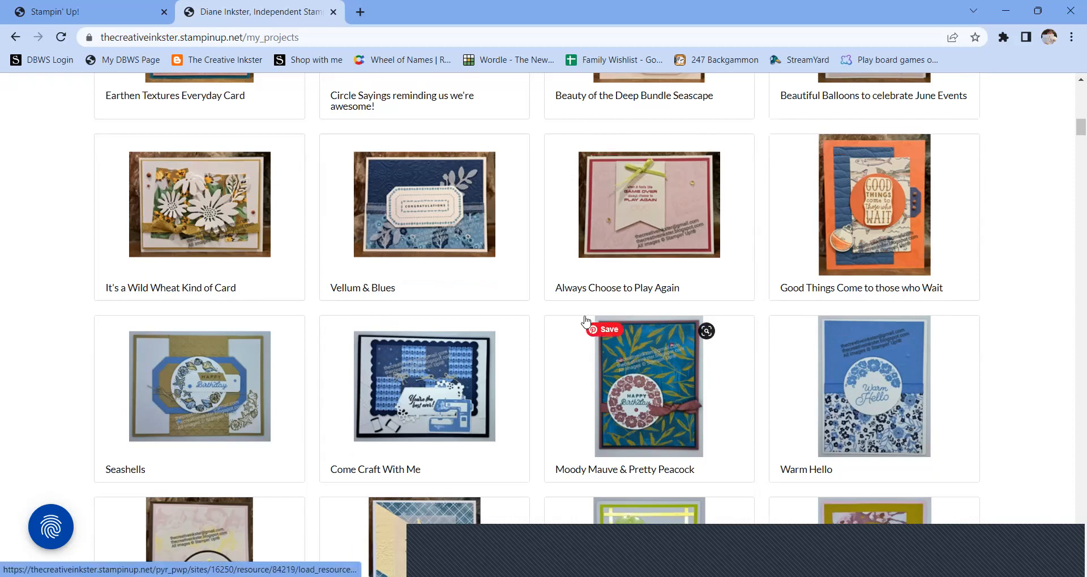
scroll(585, 321, up, 12)
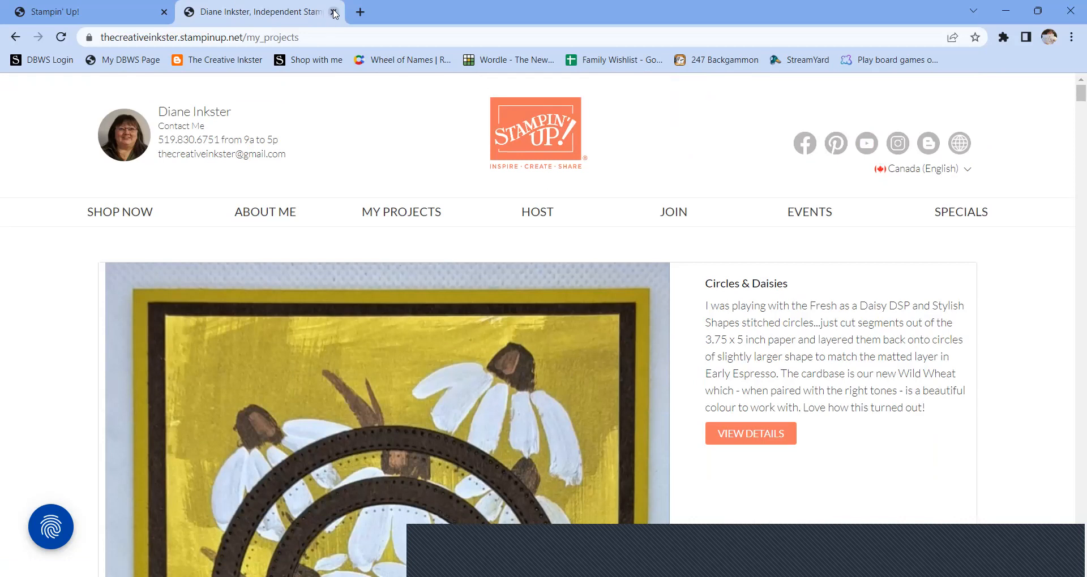
key(ctrl+w)
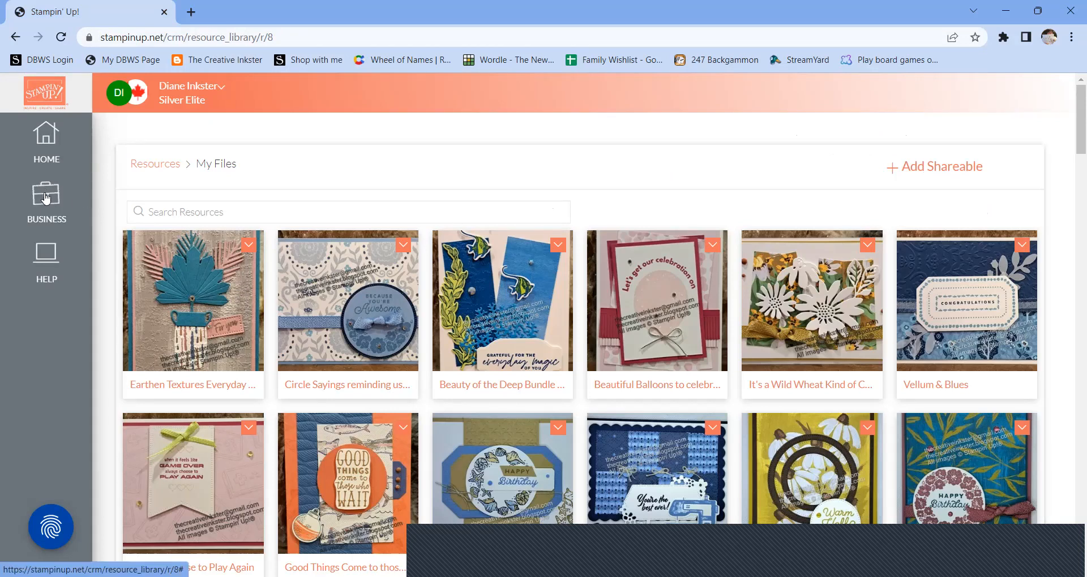
Reopen My Files from the Resource Library and start a new shareable resource.
mouse_move(47, 198)
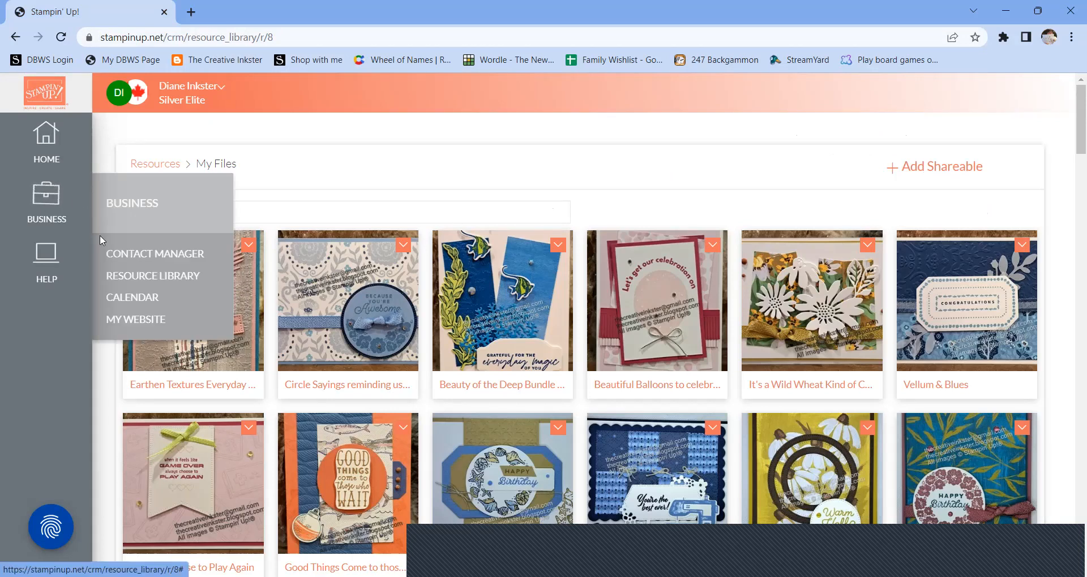
click(142, 278)
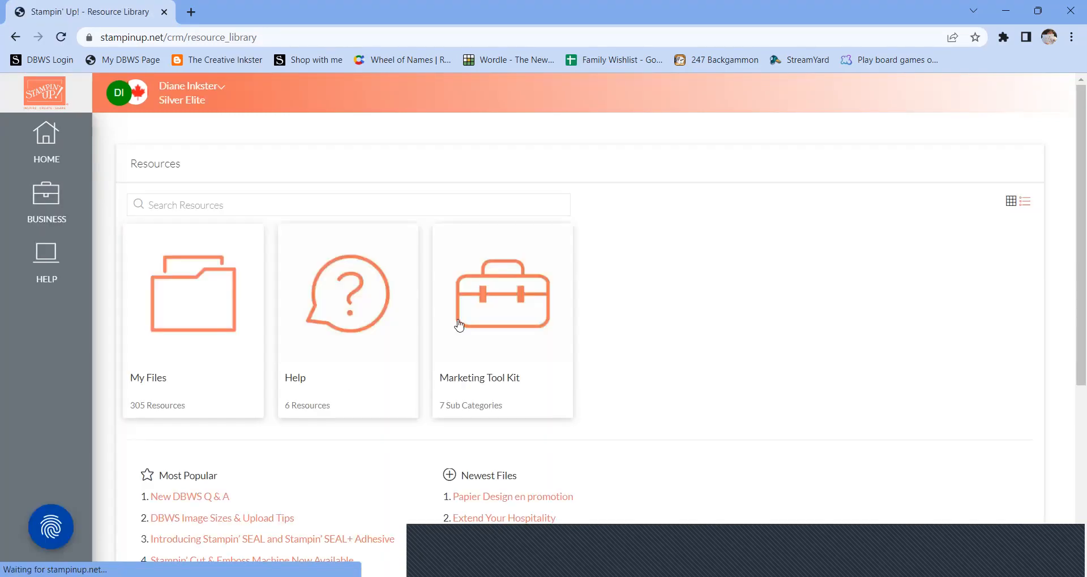
click(202, 321)
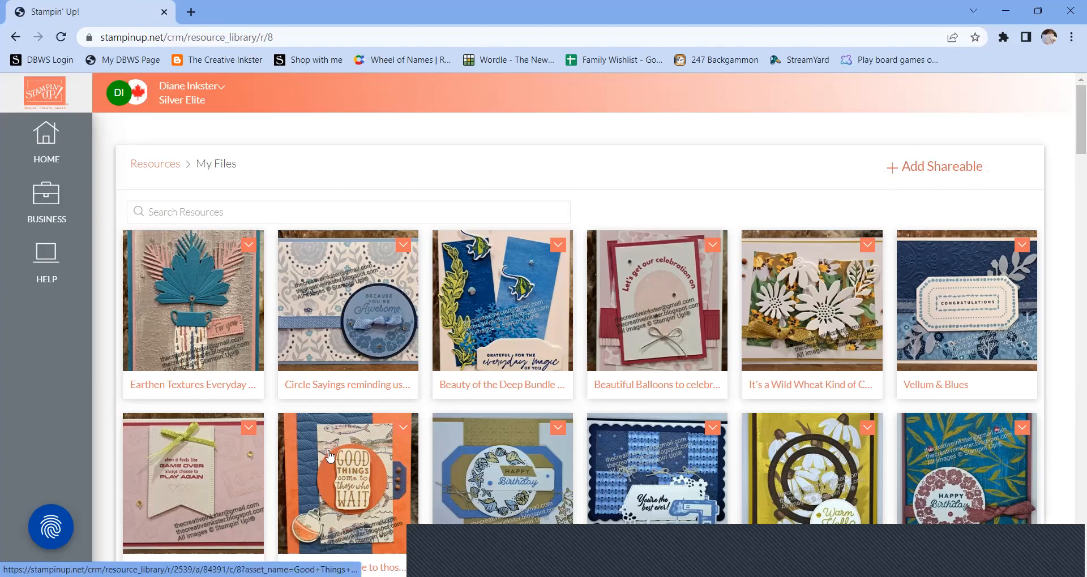
click(926, 168)
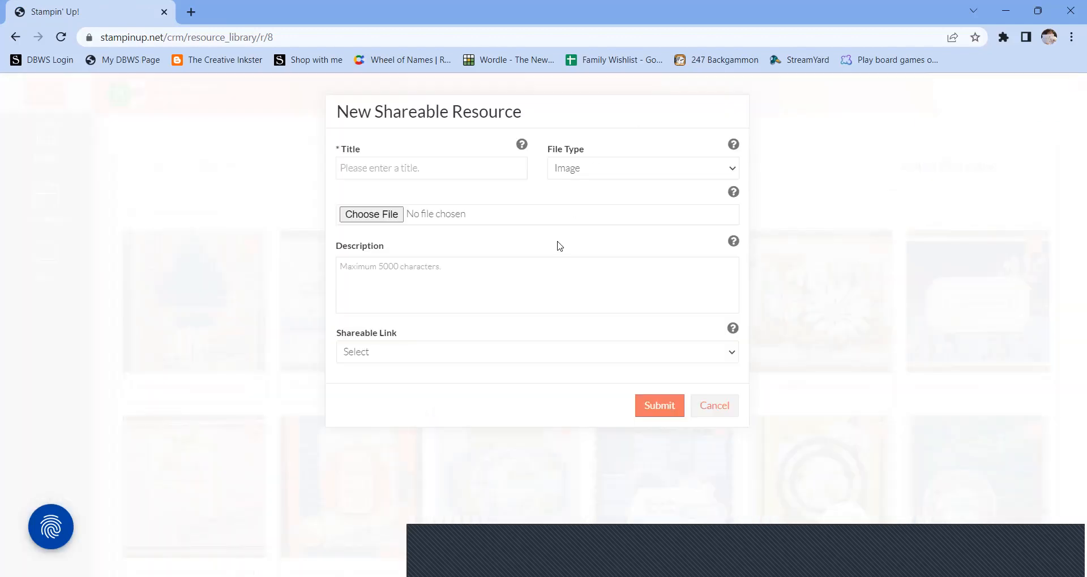
Title the shareable resource "Fishing Bundle" and attach the image 20230526_093915~2_wm.jpg from Downloads.
click(381, 170)
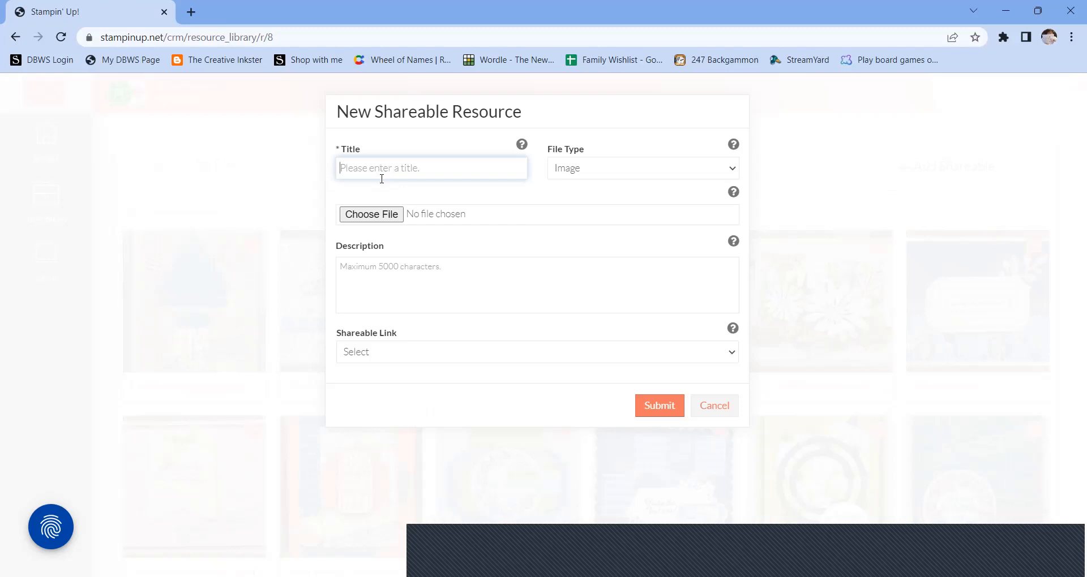
text(Fishing Bundle)
click(375, 221)
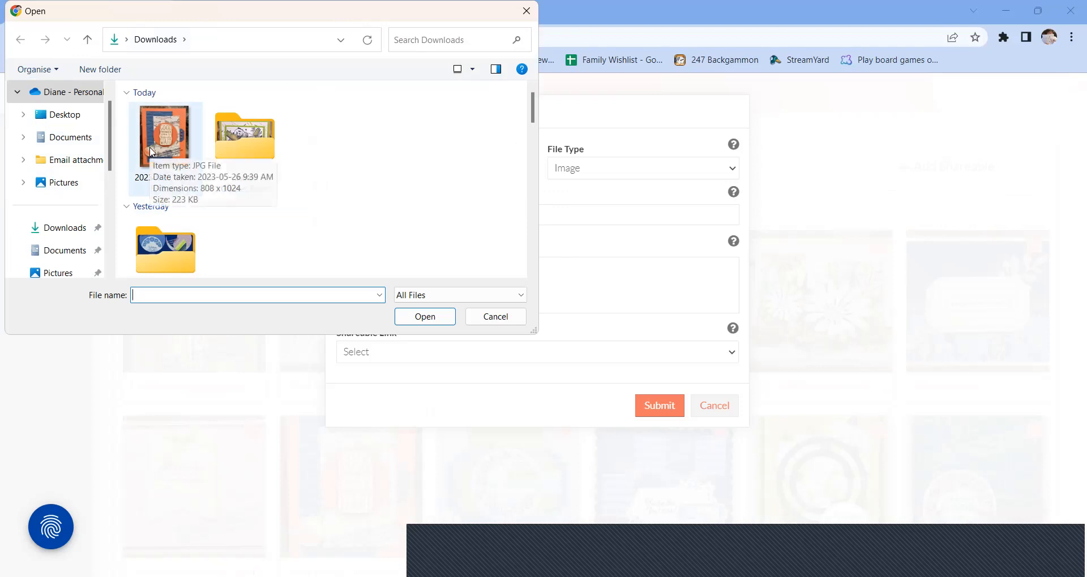
click(169, 150)
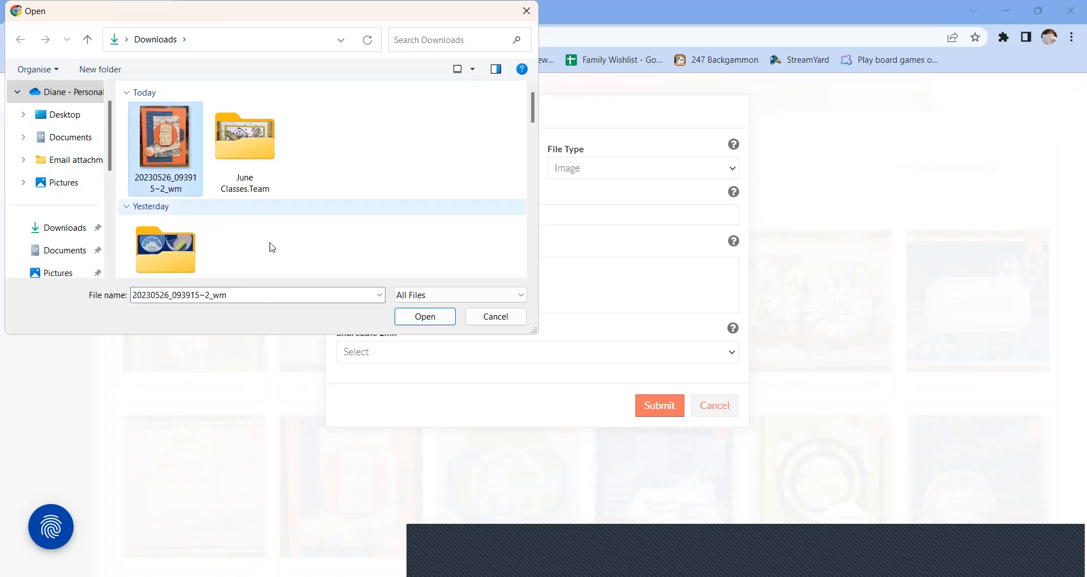
click(433, 320)
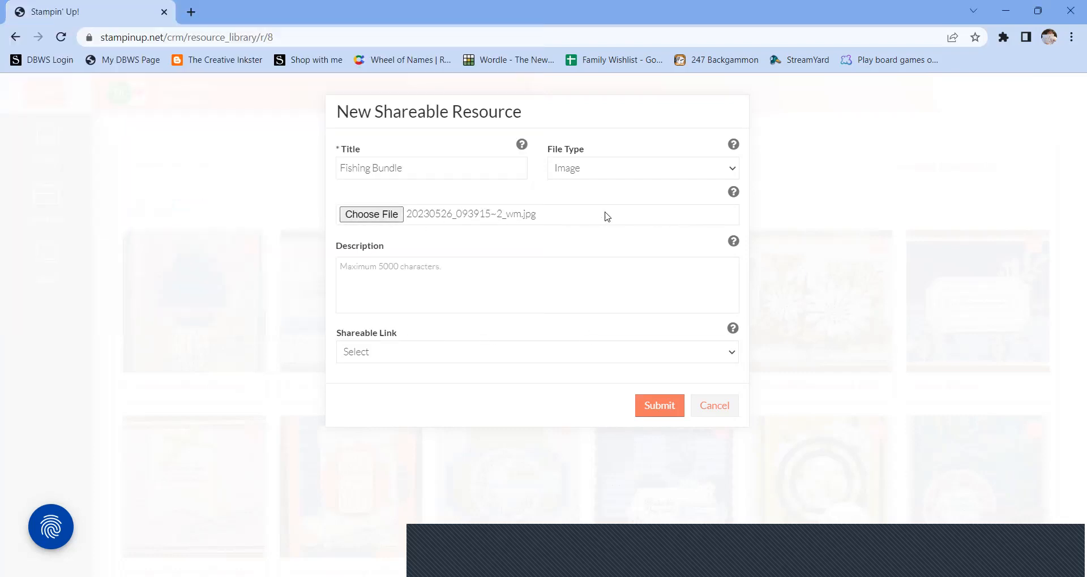
Open the demonstrator website's My Projects page in a new tab and view the "Good Things Come to those who Wait" card's details.
click(470, 283)
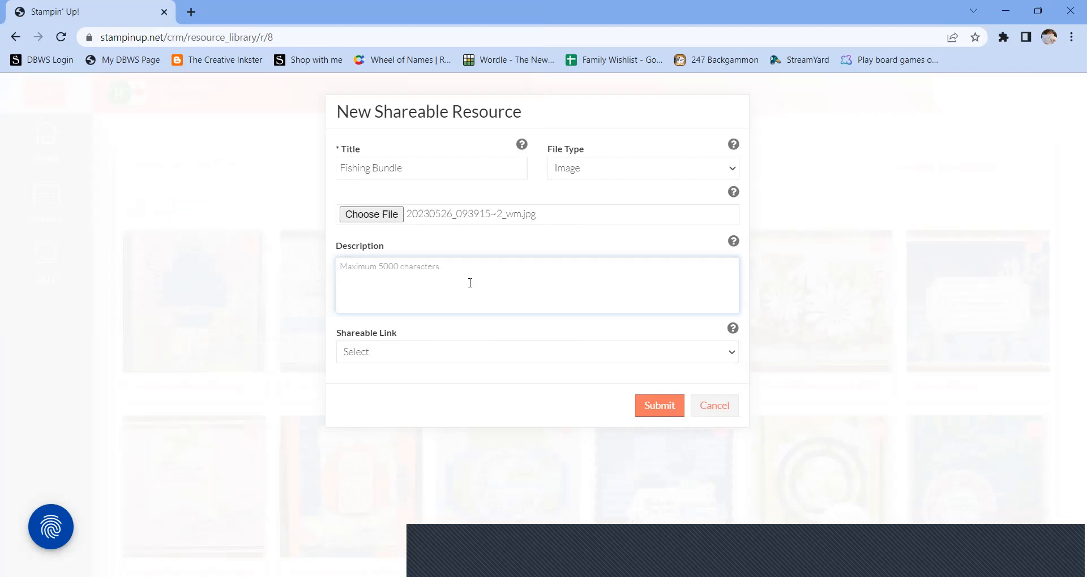
click(191, 12)
click(111, 60)
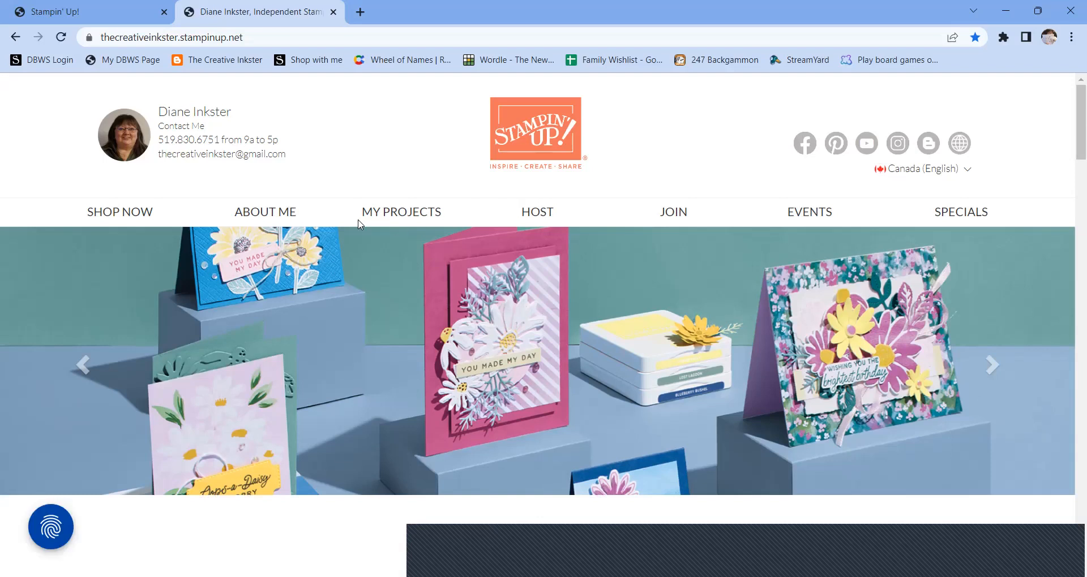
click(397, 213)
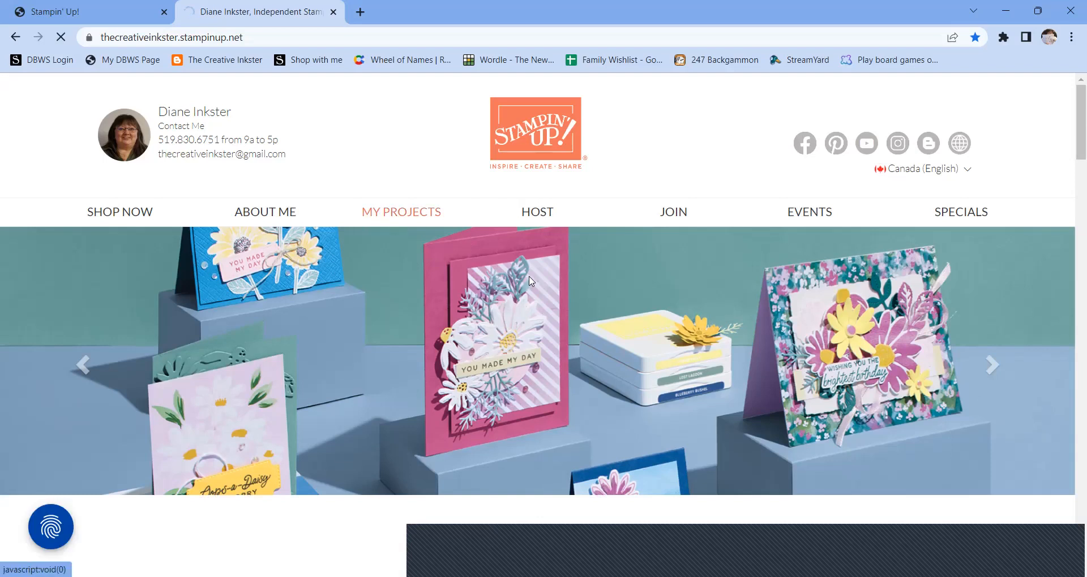
scroll(531, 274, down, 10)
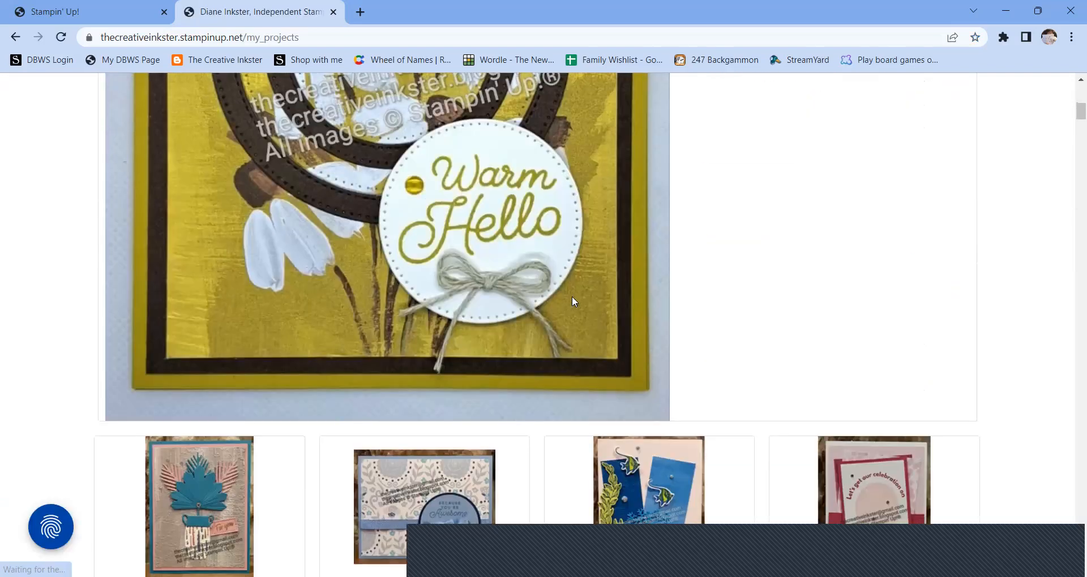
scroll(883, 187, down, 12)
scroll(884, 185, up, 3)
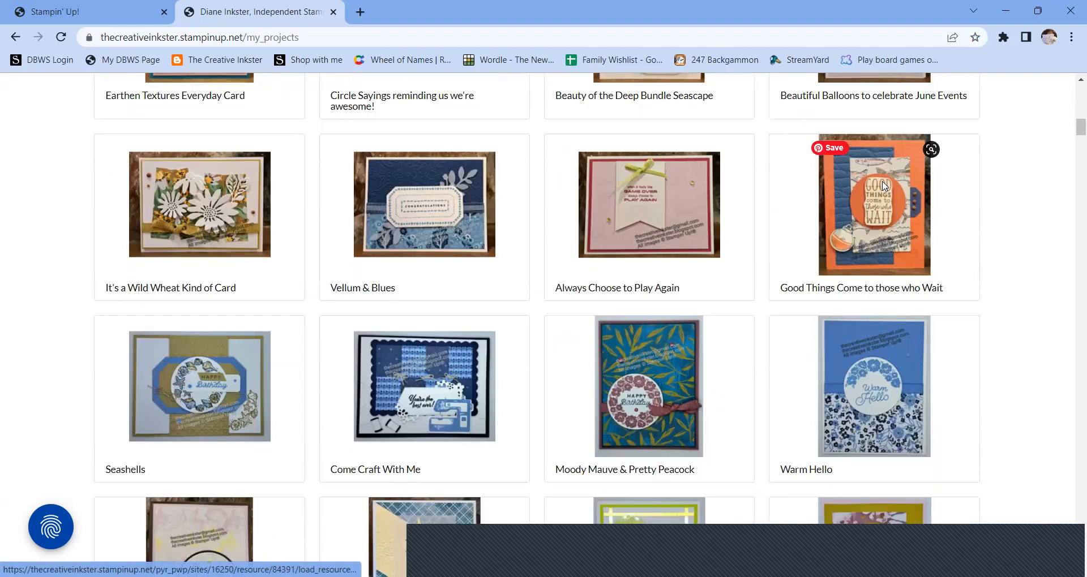
click(882, 187)
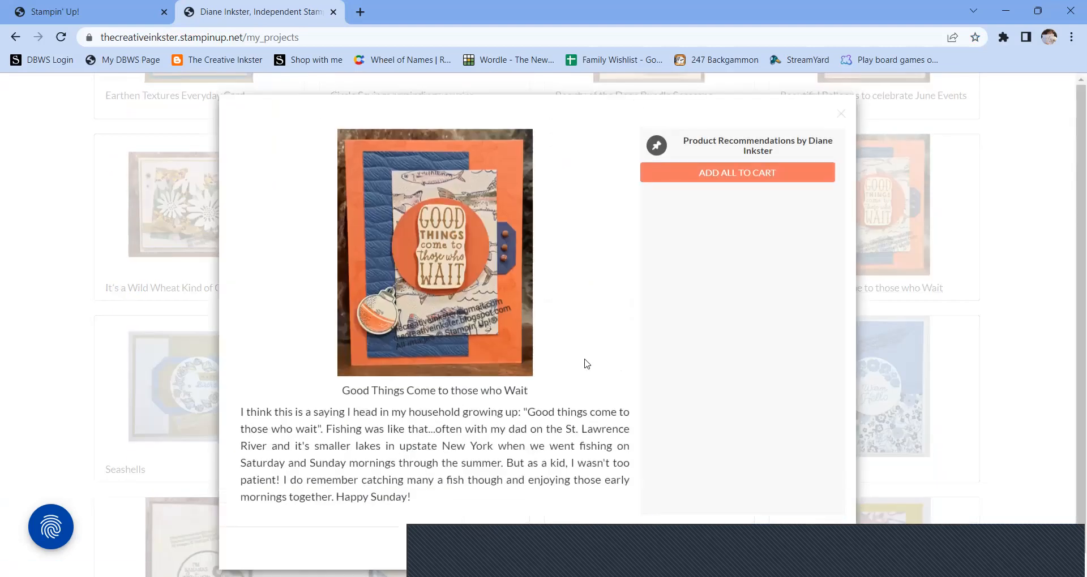
Copy the card's full description text from the website, close its details, and paste the text as the new resource's description.
drag(428, 497, 396, 493)
drag(246, 454, 244, 412)
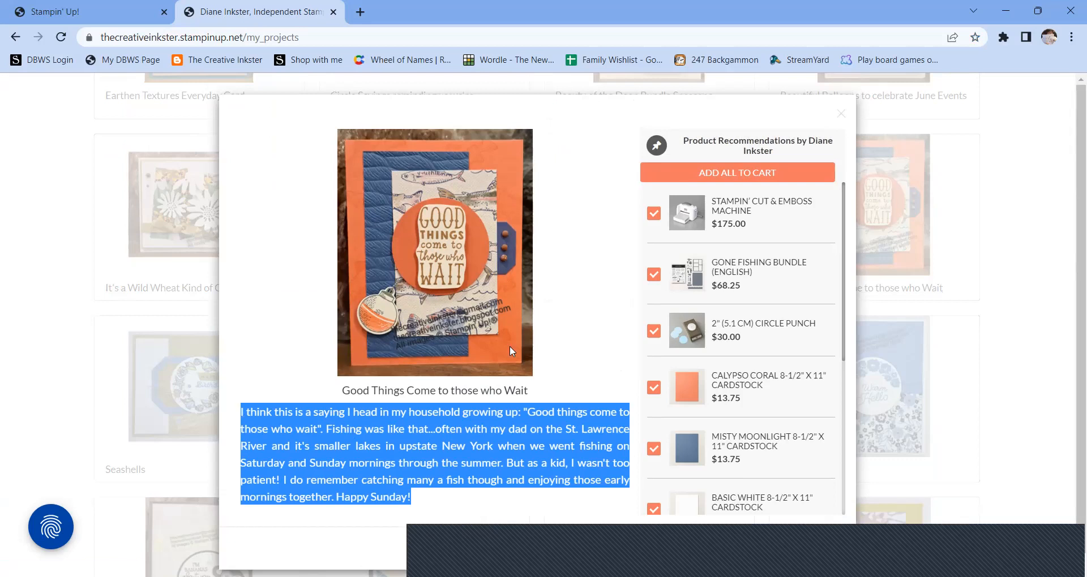
click(843, 119)
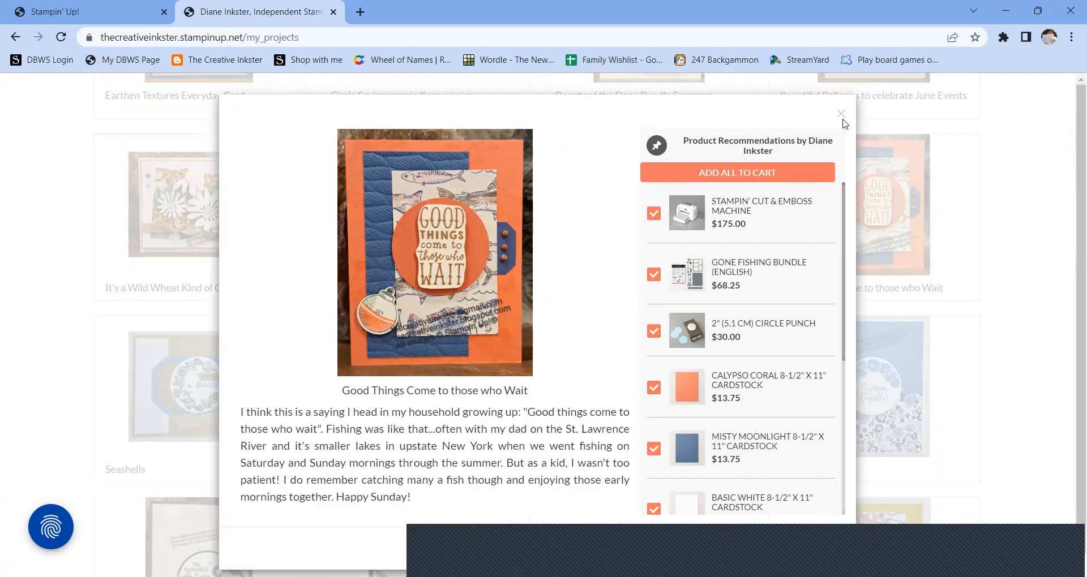
click(840, 114)
click(110, 22)
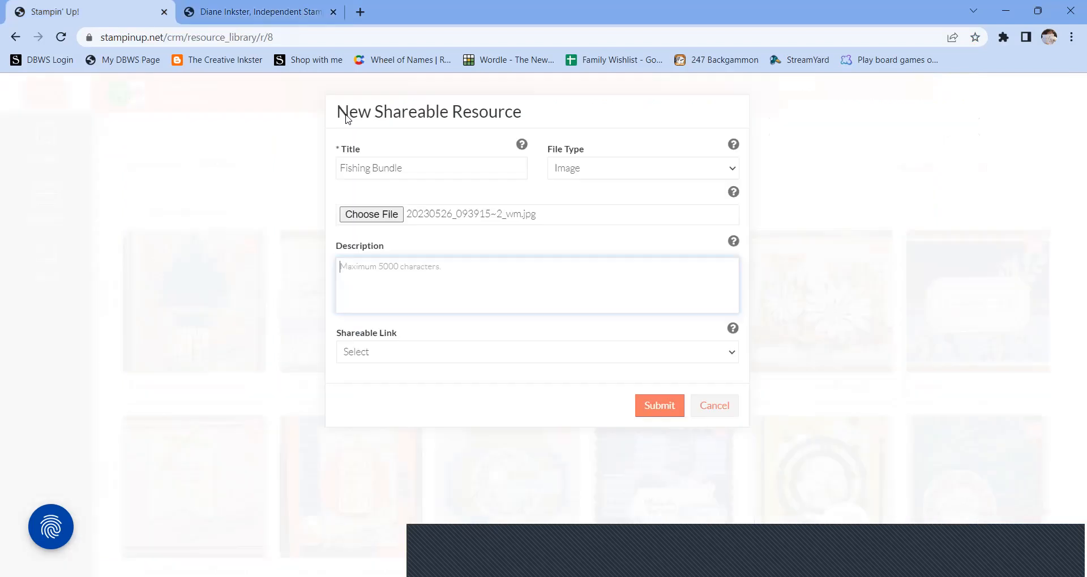
key(ctrl+v)
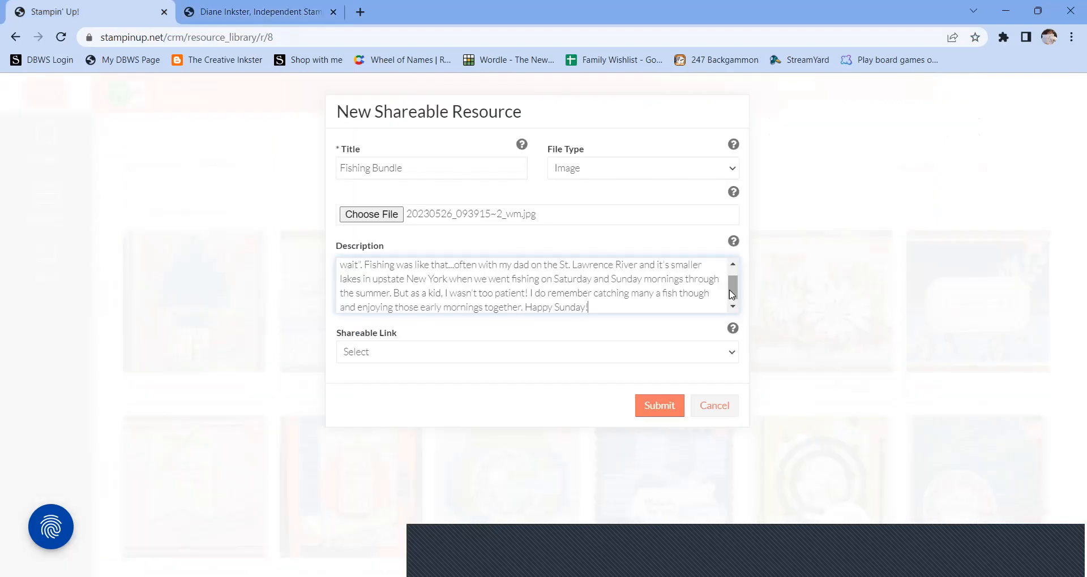
Remove the quotation marks around the saying "Good things come to those who wait" in the description, keeping a period after it.
scroll(733, 279, up, 1)
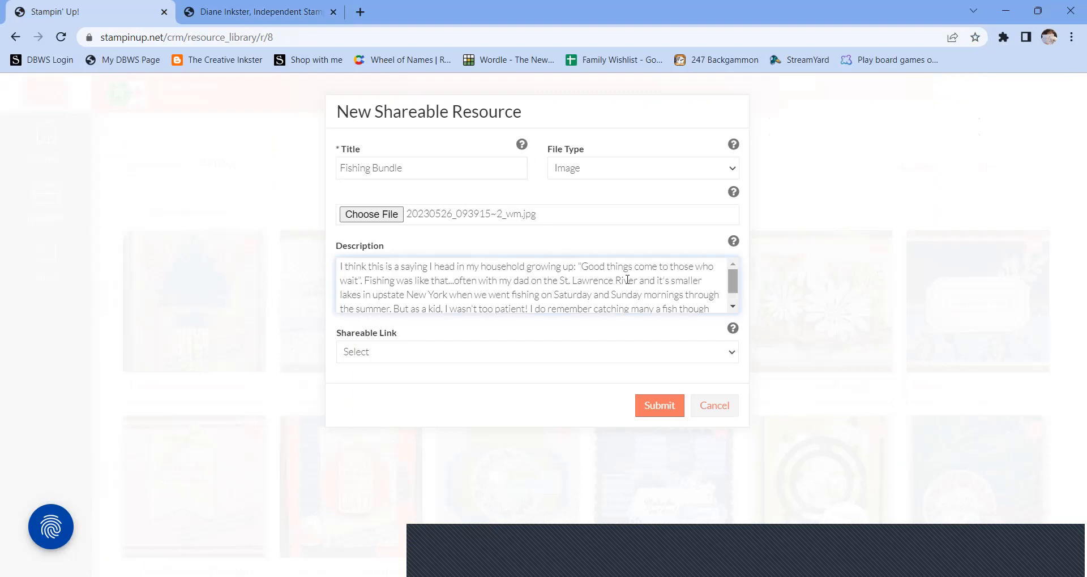
click(583, 266)
key(BackSpace)
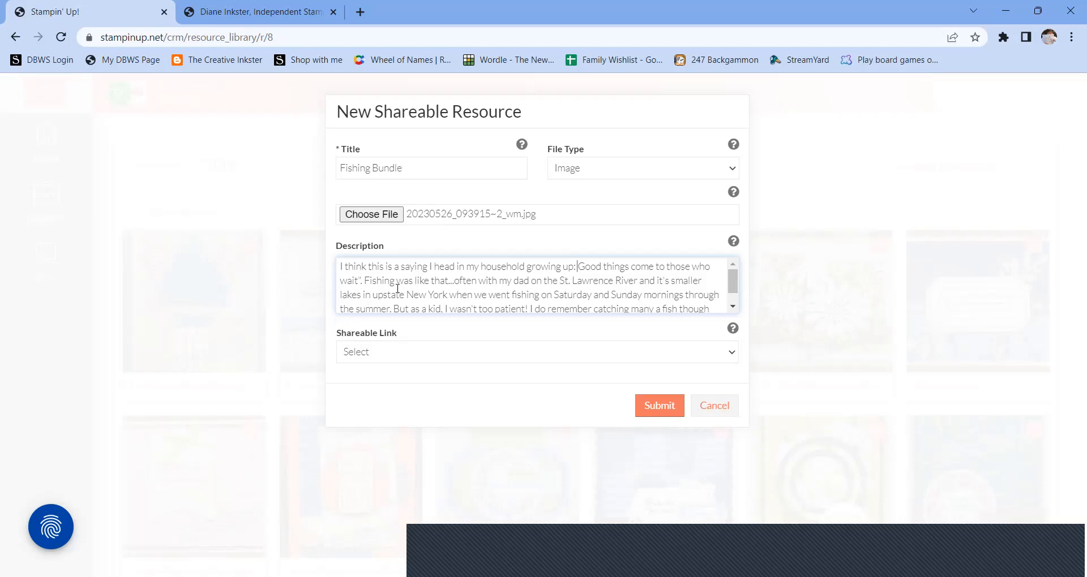
click(363, 280)
key(BackSpace)
key(BackSpace)
text(.)
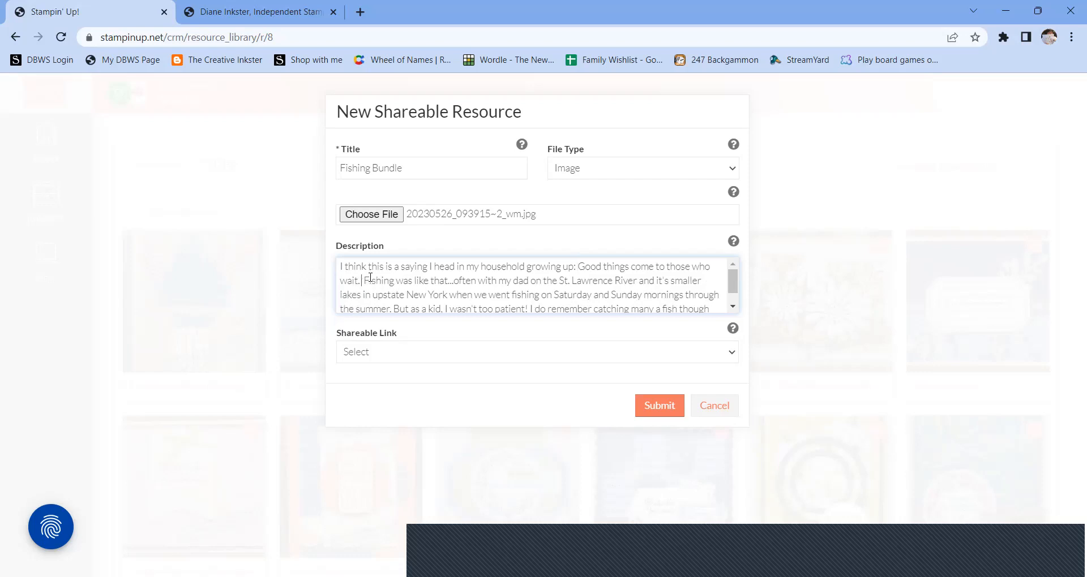
scroll(494, 291, down, 1)
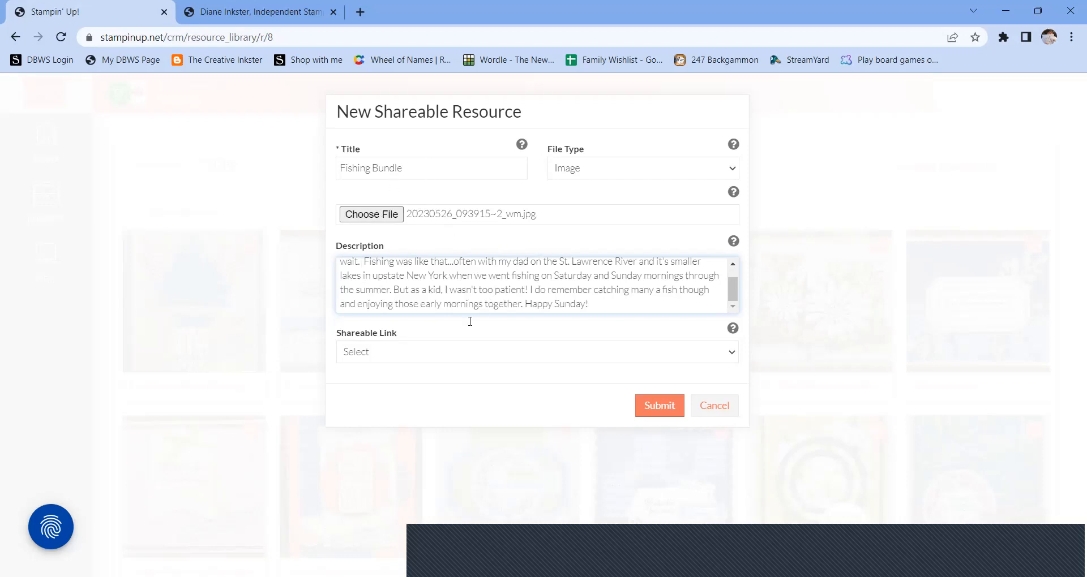
Change the resource's title to "Good Things Come to Those who Wait".
drag(410, 169, 3, 164)
text(Good)
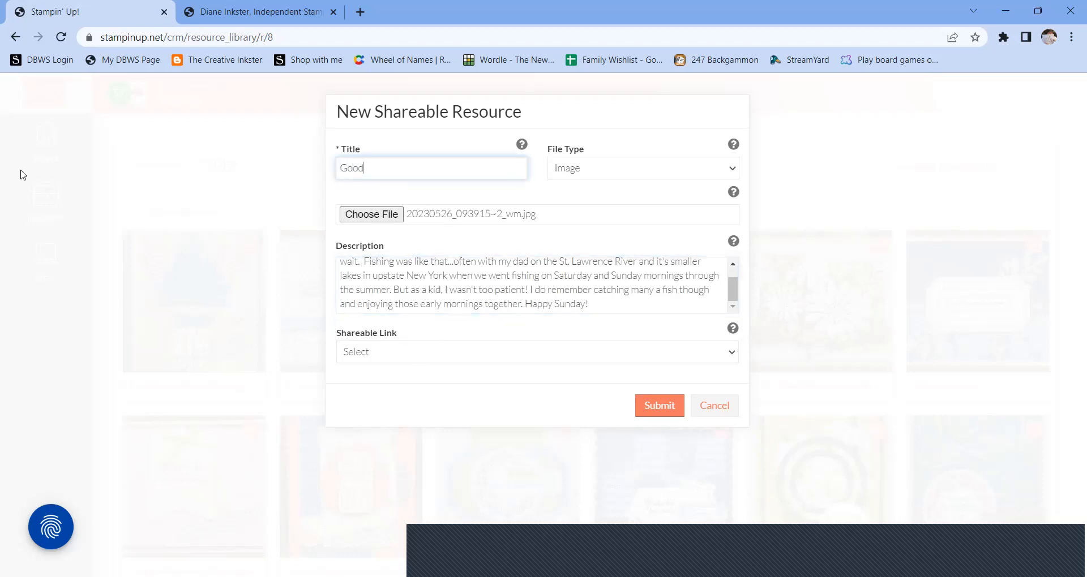
text( Things Come to Those who Wait)
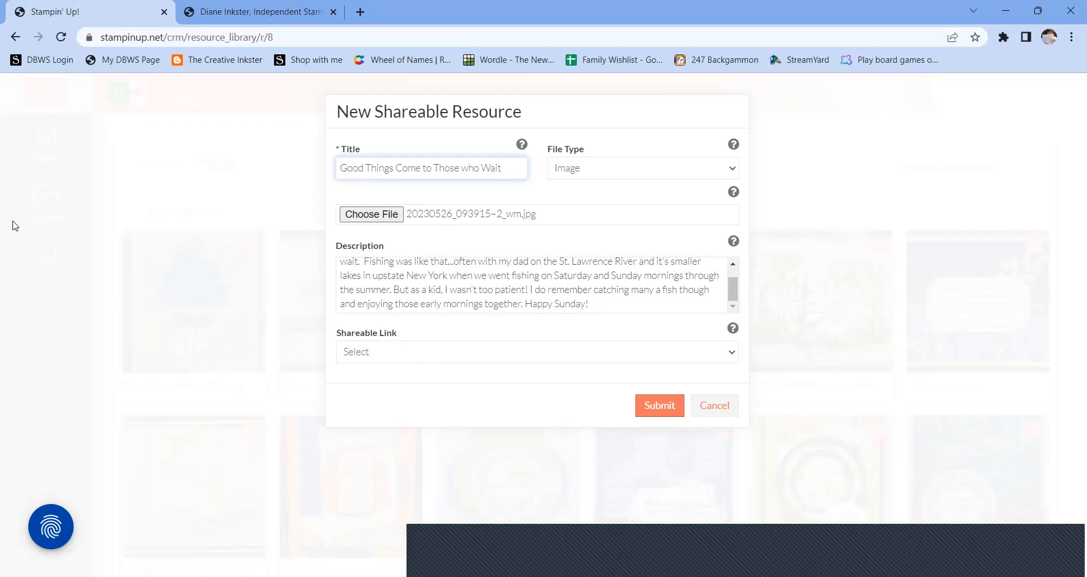
Set the shareable link to Add to Cart and enable publishing to the My Projects page.
click(388, 357)
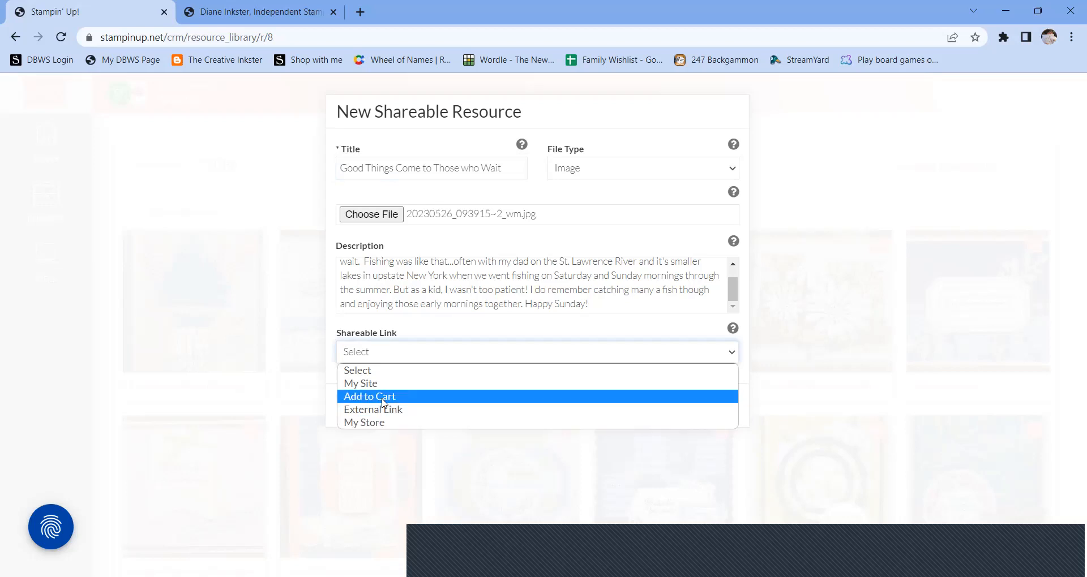
click(397, 396)
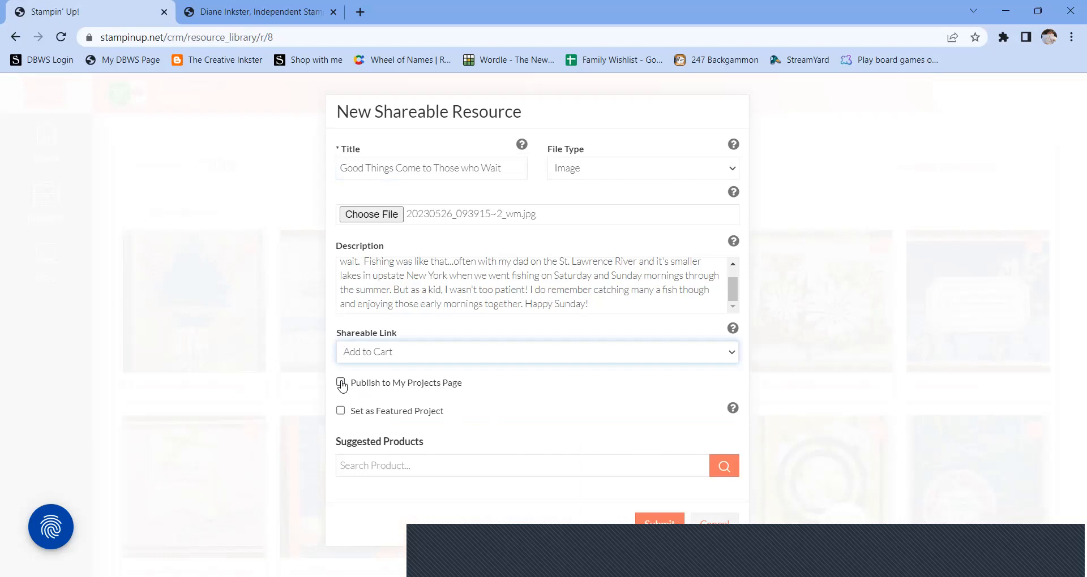
click(379, 391)
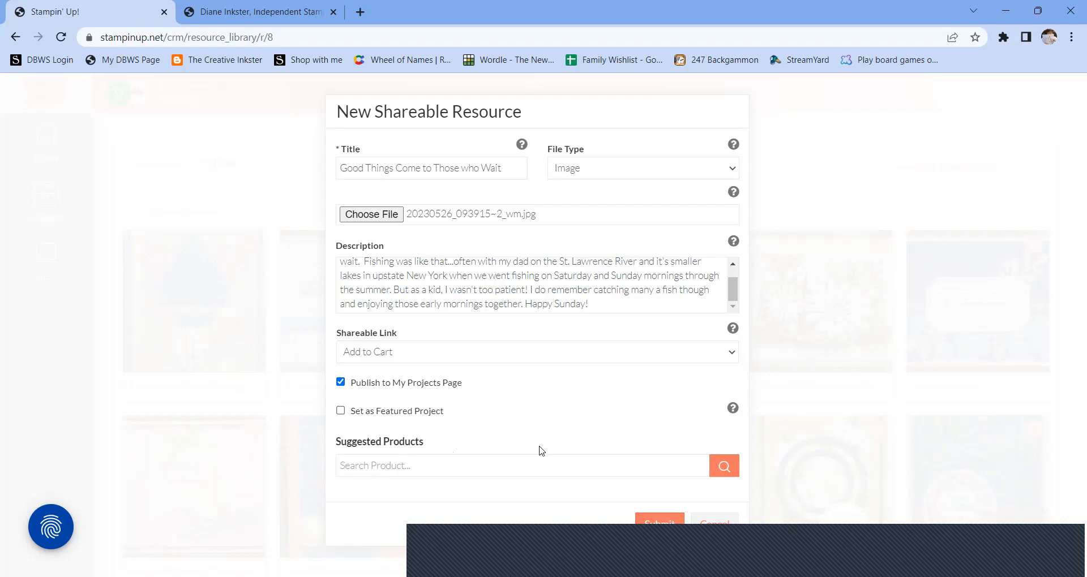
Search the suggested products for "stampin cut" and add the Stampin' Cut & Emboss Machine.
click(542, 474)
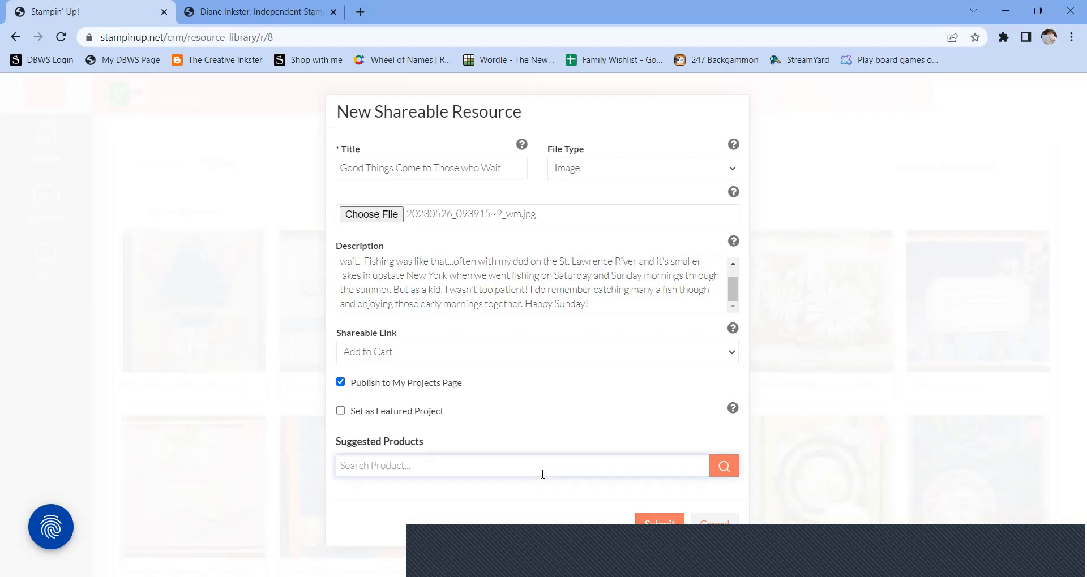
text(stampin cut)
key(Return)
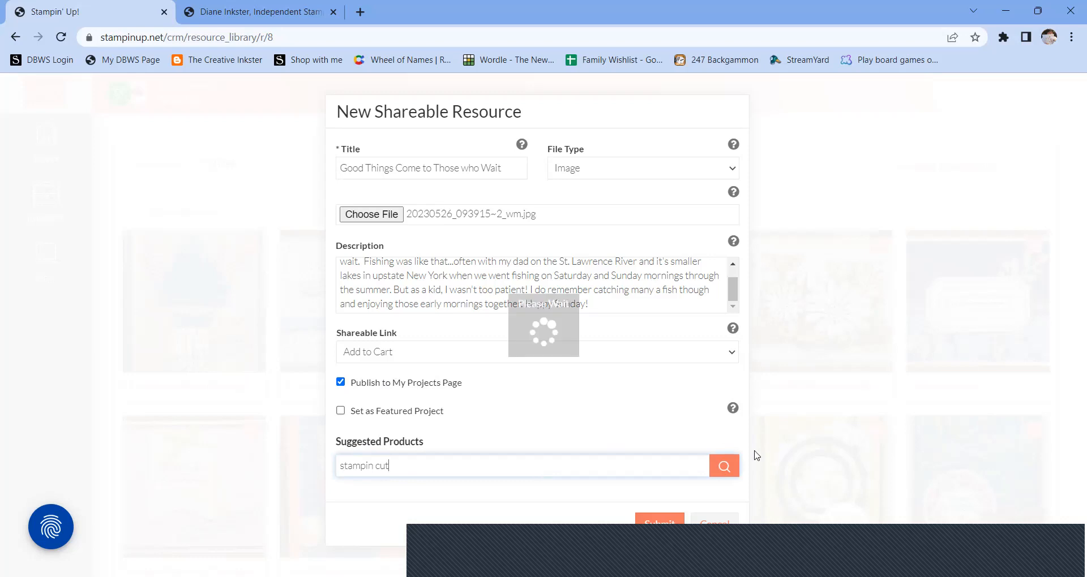
scroll(691, 463, down, 1)
scroll(691, 463, down, 4)
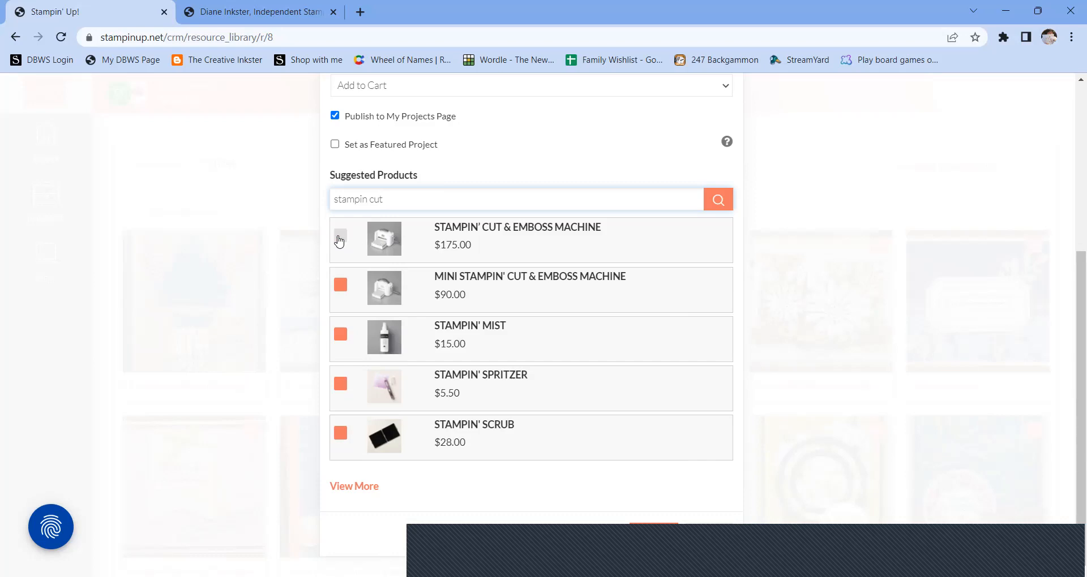
click(243, 10)
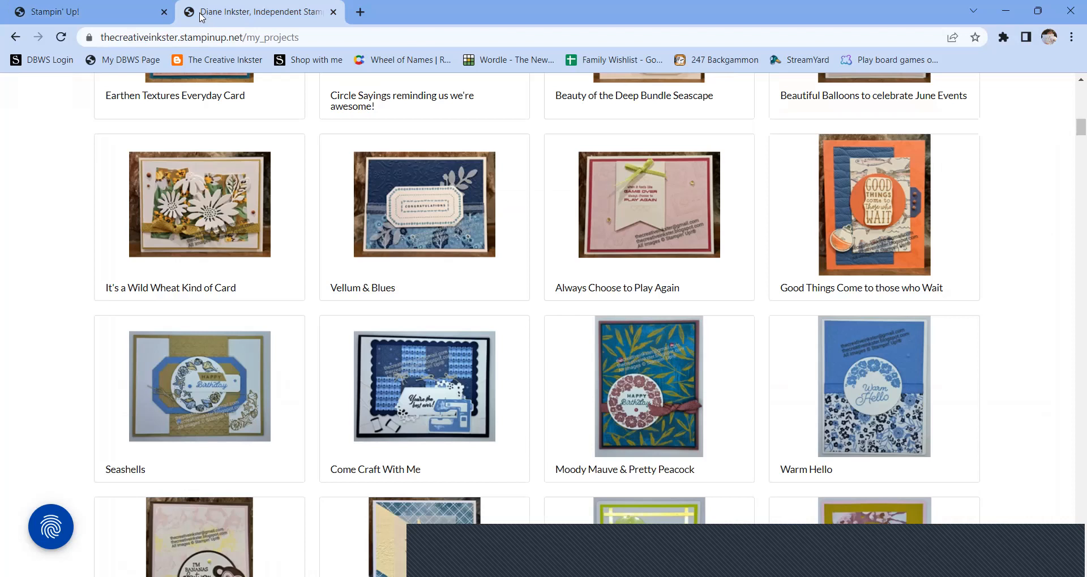
click(89, 12)
click(340, 235)
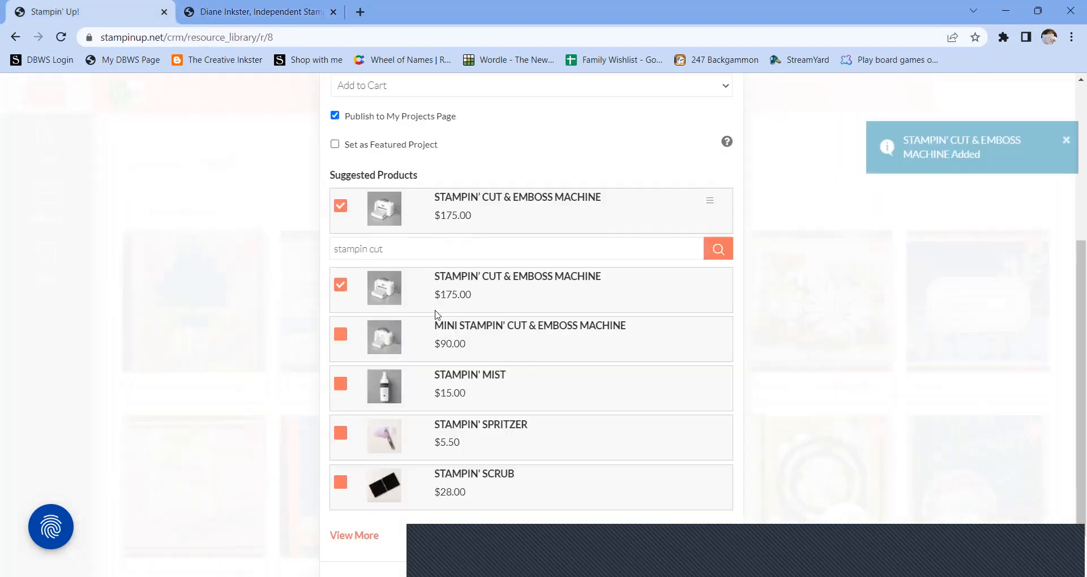
Check the published fishing card's recommended products, and add the Gone Fishing Bundle (English) by searching the suggested products for "Gone Fishing".
triple_click(442, 245)
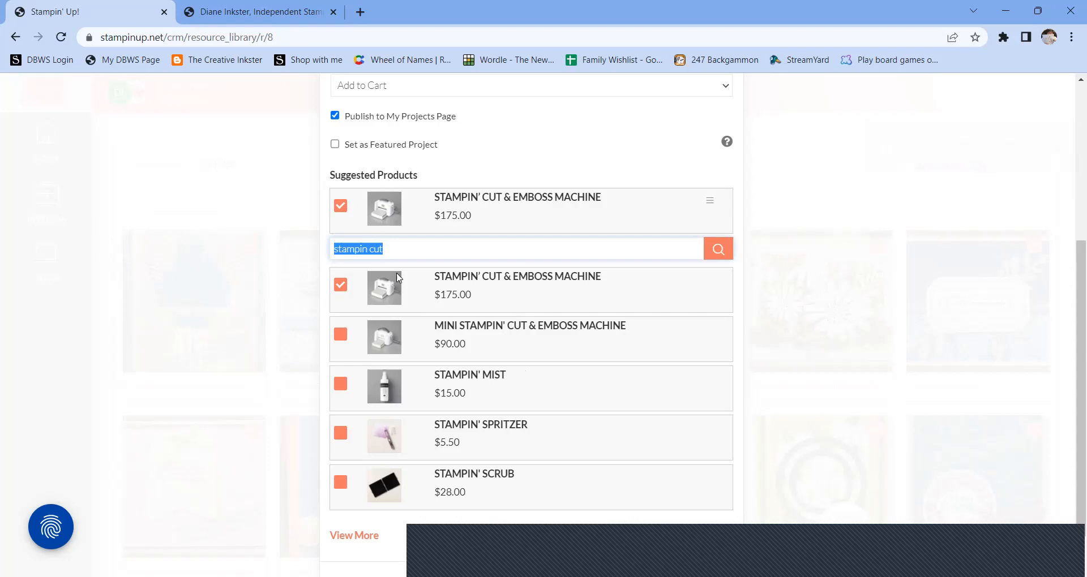
click(245, 14)
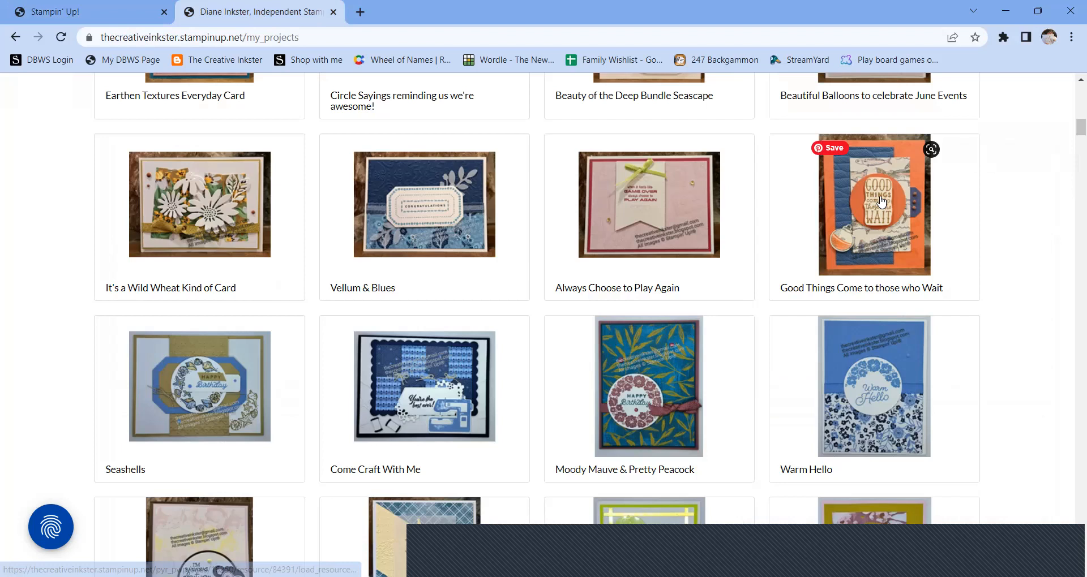
click(810, 289)
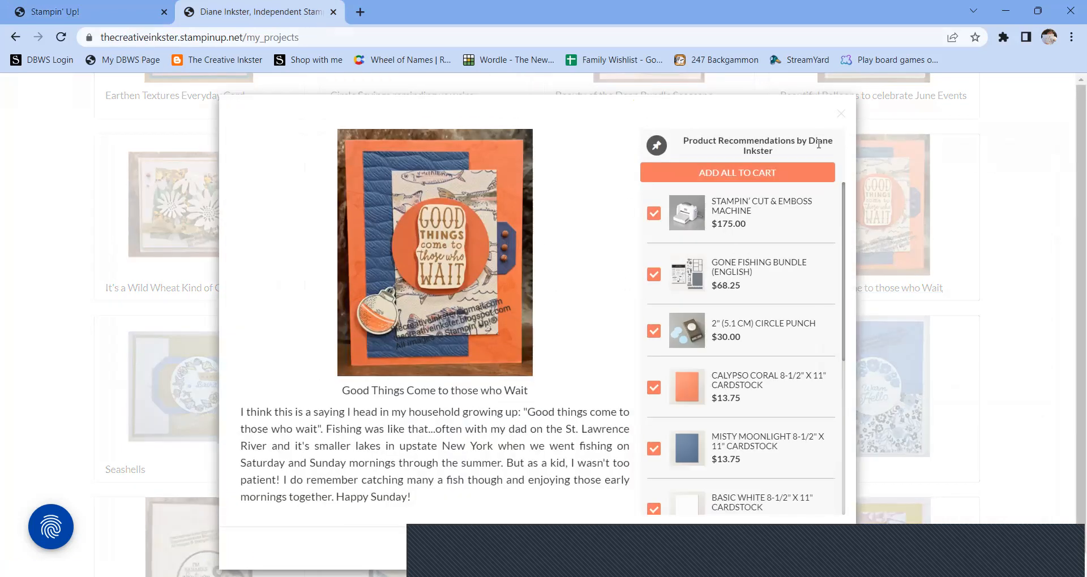
click(840, 114)
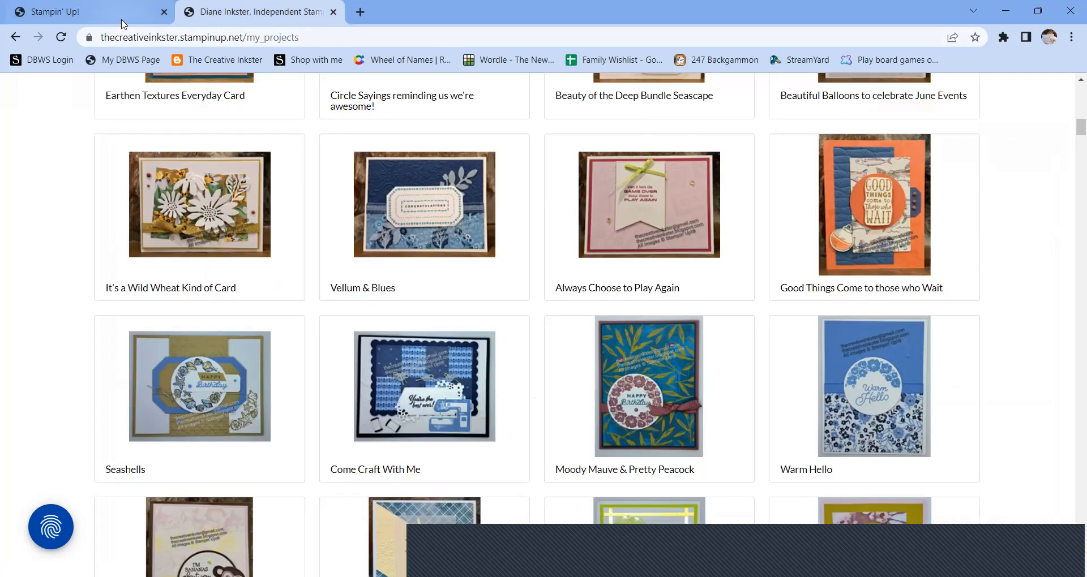
click(85, 11)
text(Gone Fishing)
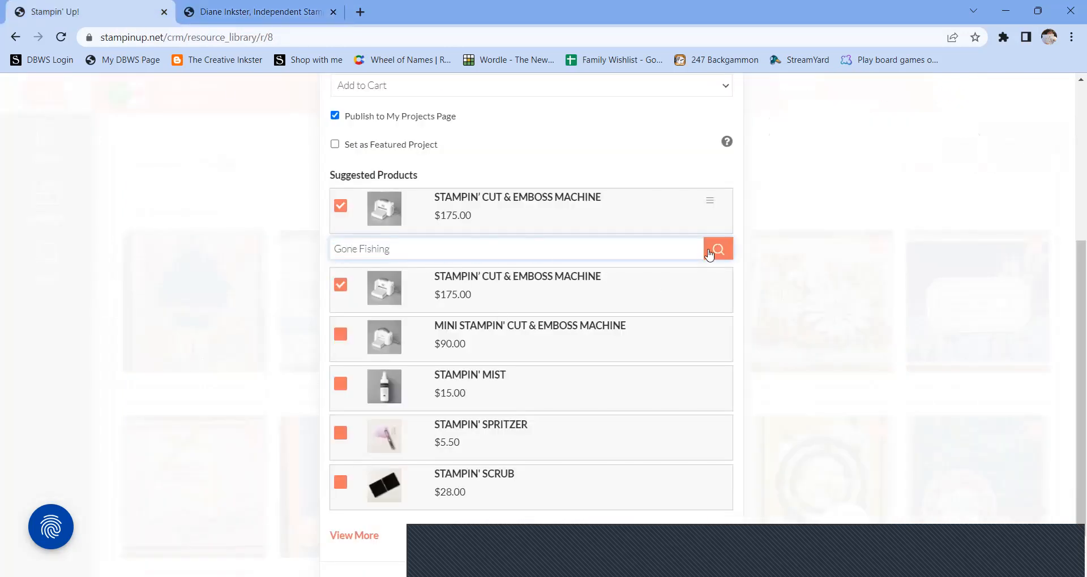
click(710, 254)
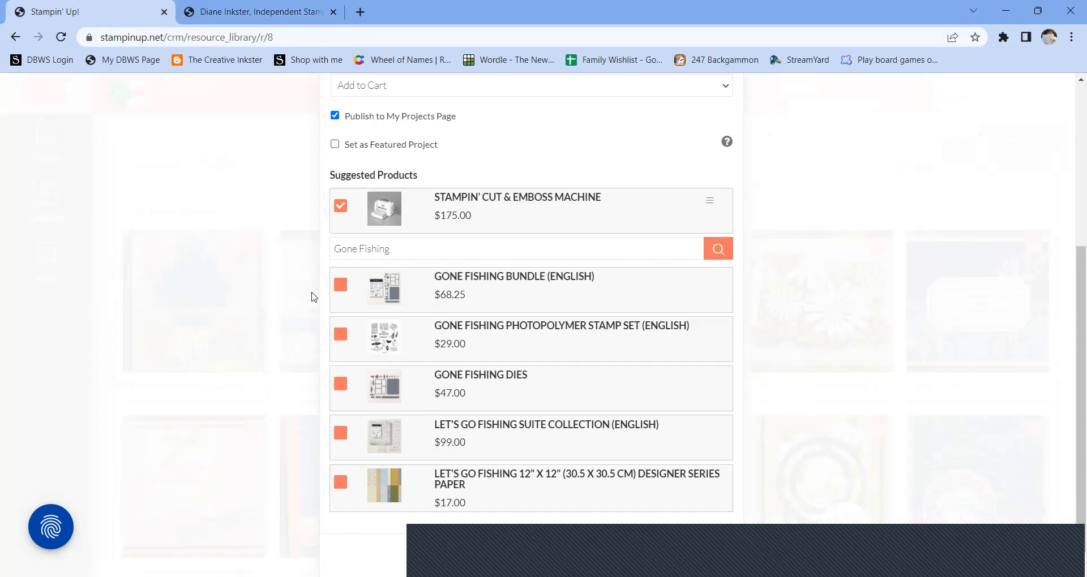
click(341, 284)
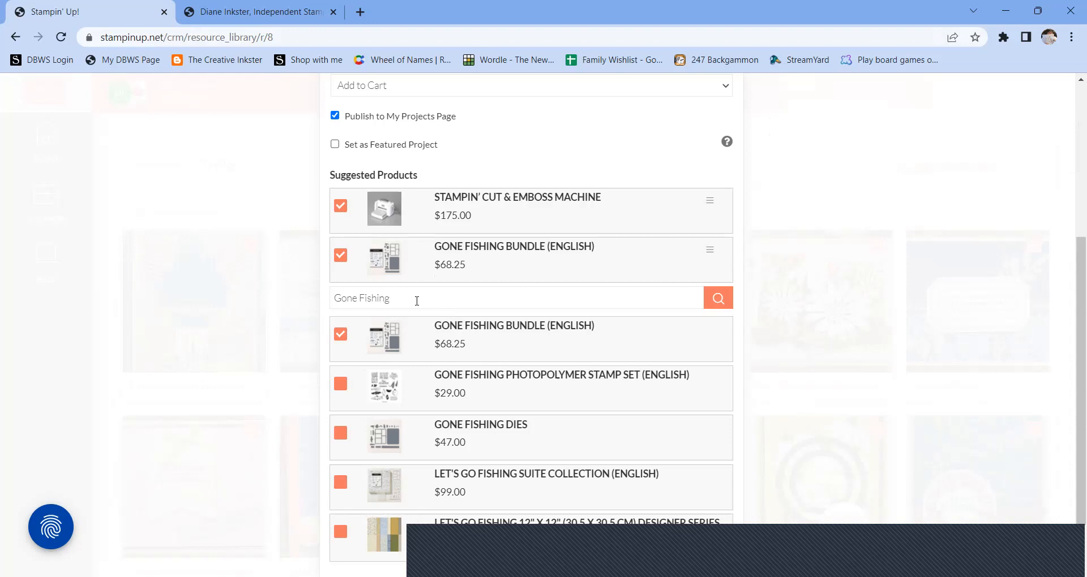
Add the Let's Go Fishing 12" x 12" Designer Series Paper from the same search results to the suggested products.
drag(417, 301, 288, 303)
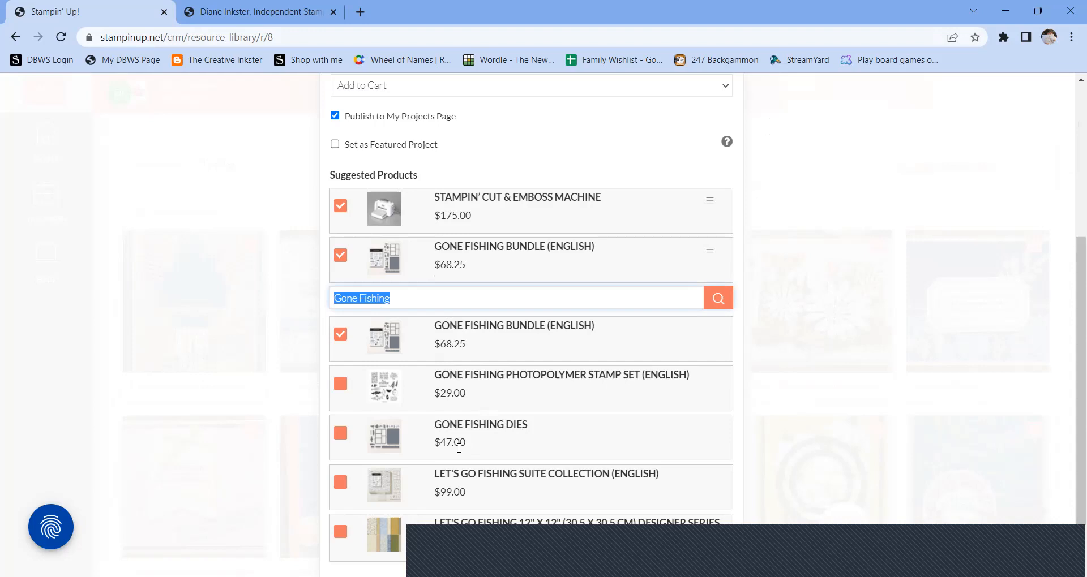
scroll(581, 451, down, 2)
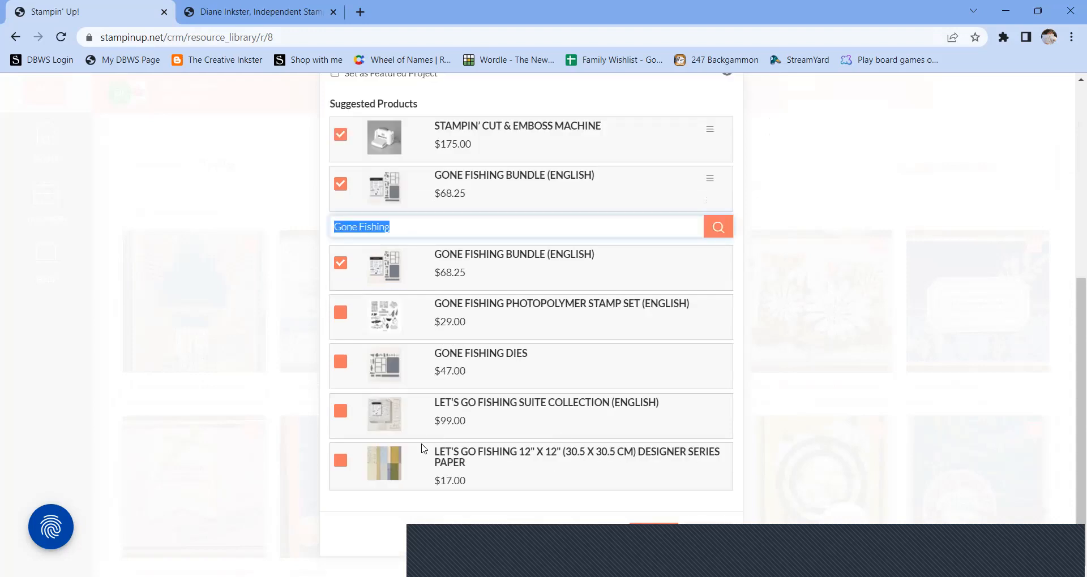
click(340, 460)
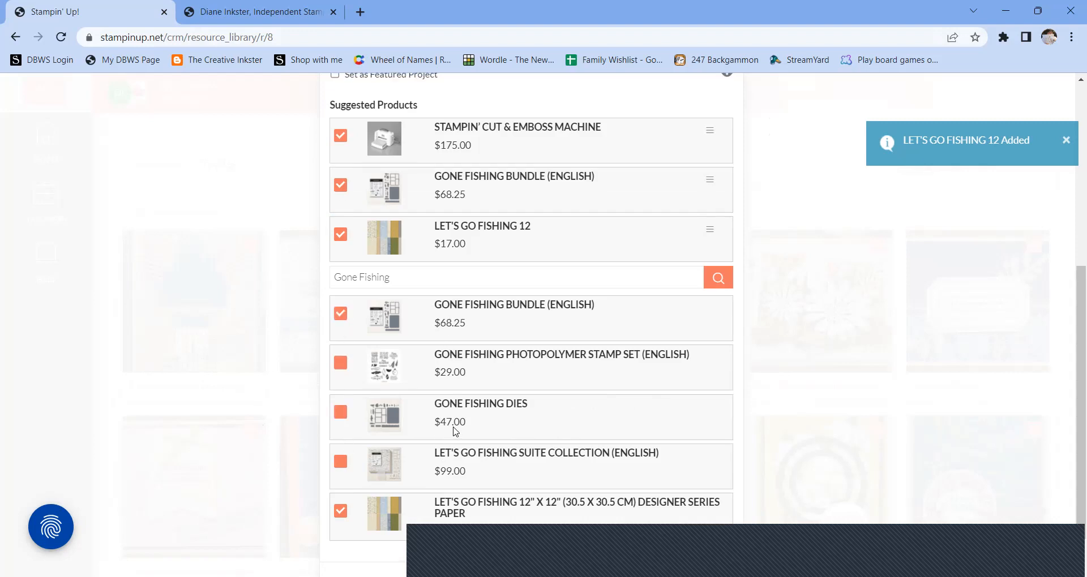
scroll(451, 429, up, 2)
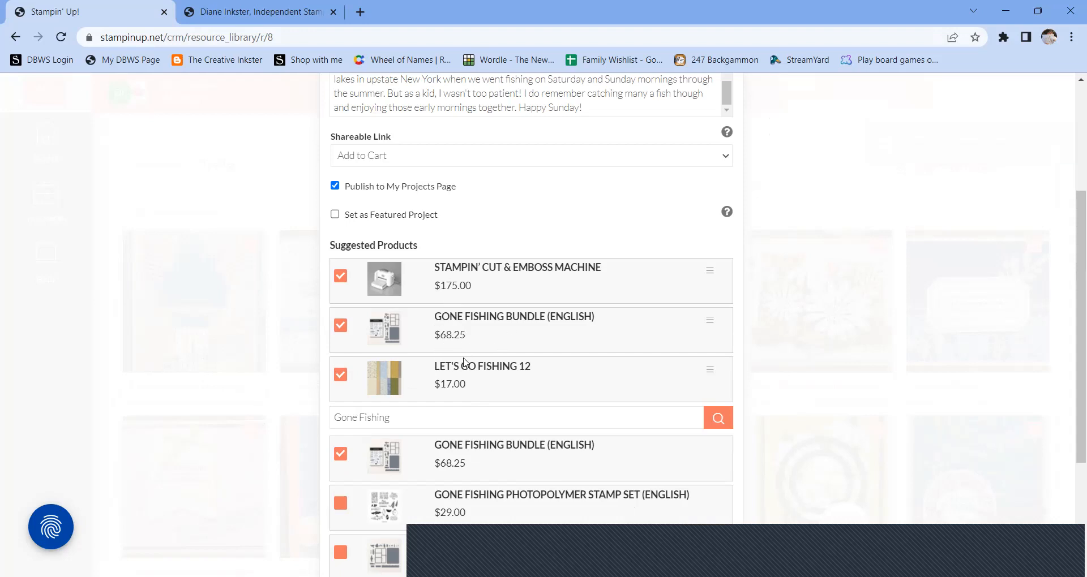
Add the Gone Fishing Dies and the Gone Fishing Photopolymer Stamp Set (English) from the search results to the suggested products.
scroll(465, 362, down, 1)
scroll(465, 384, down, 2)
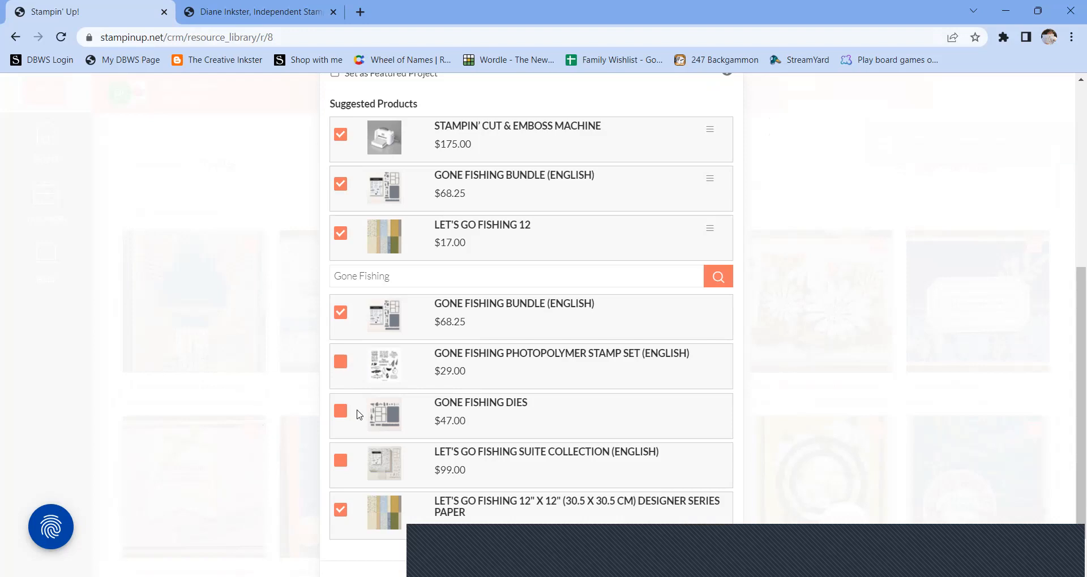
click(340, 417)
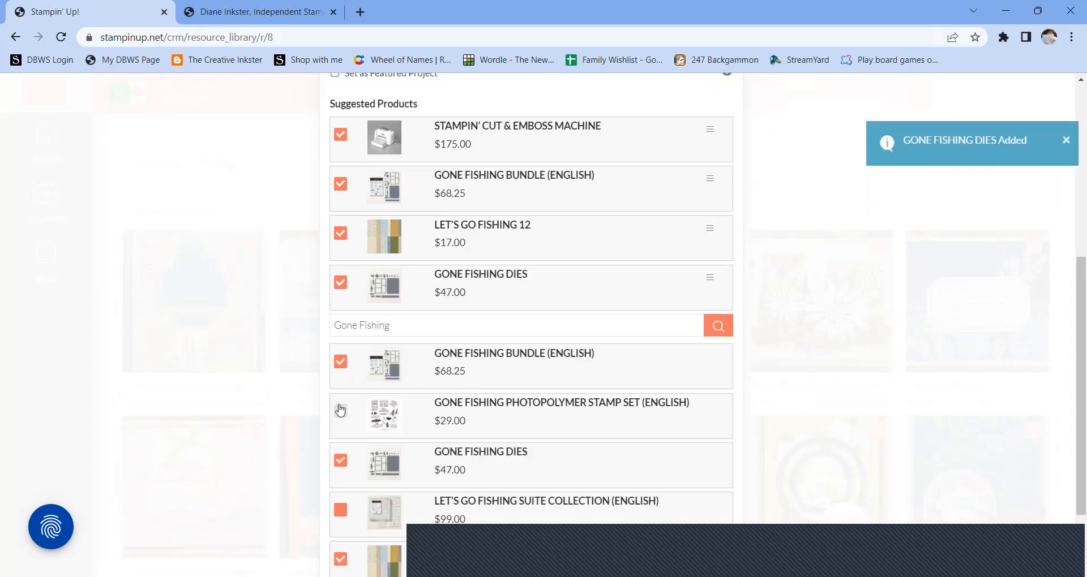
click(350, 409)
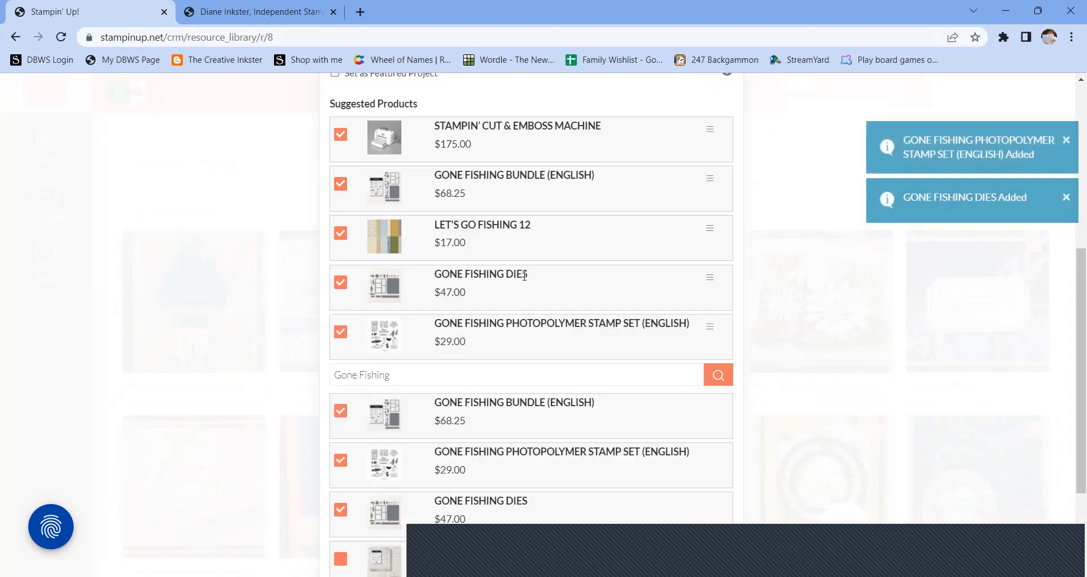
Reorder the suggested products so Gone Fishing Dies follows the bundle, with the Let's Go Fishing paper and the photopolymer stamp set after it.
click(708, 327)
drag(716, 299, 710, 278)
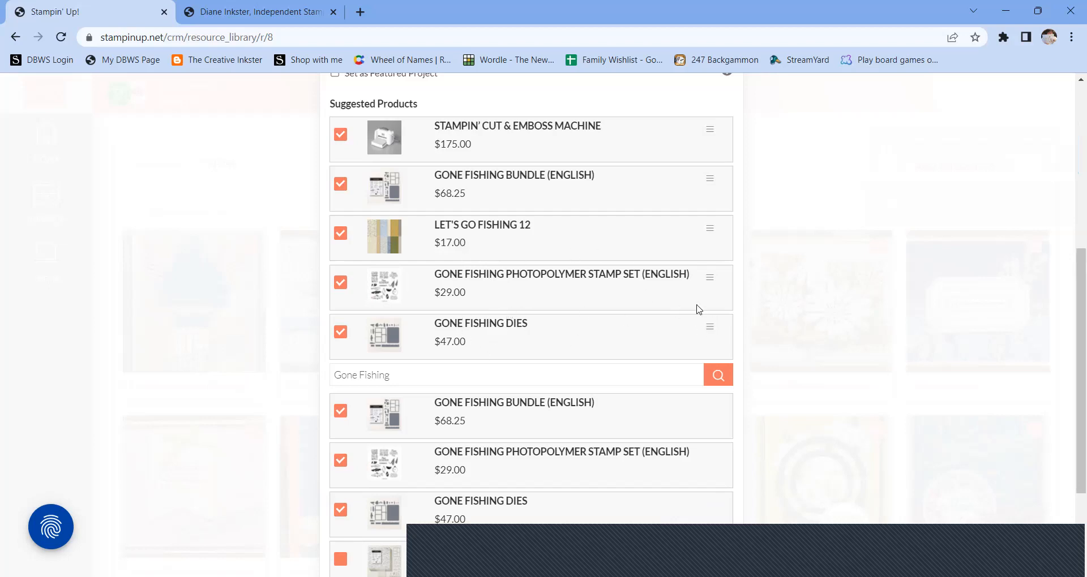
drag(711, 323, 715, 278)
mouse_move(711, 328)
mouse_down()
mouse_move(711, 146)
mouse_move(723, 321)
mouse_up()
drag(709, 279, 707, 210)
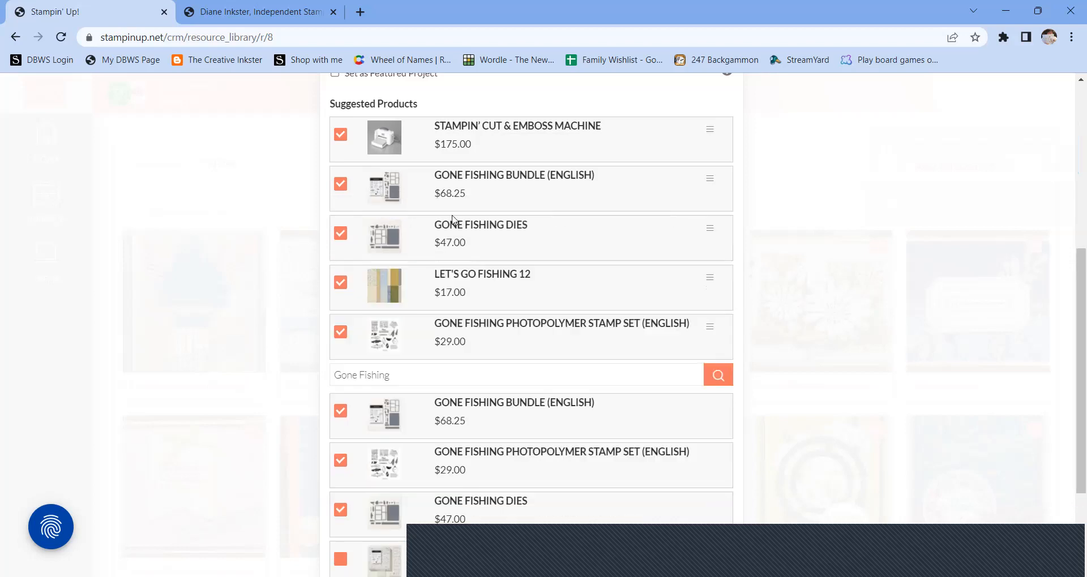
Search the suggested products for "calypso coral" and add the Calypso Coral 8-1/2" x 11" Cardstock and Classic Stampin' Pad.
scroll(435, 342, down, 2)
drag(397, 235, 333, 235)
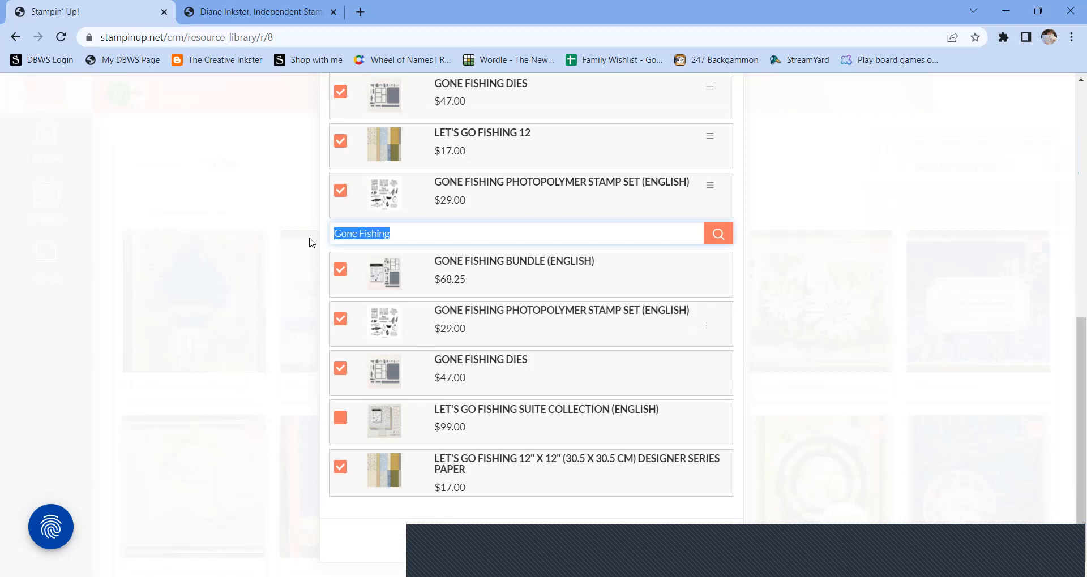
text(calypso coral)
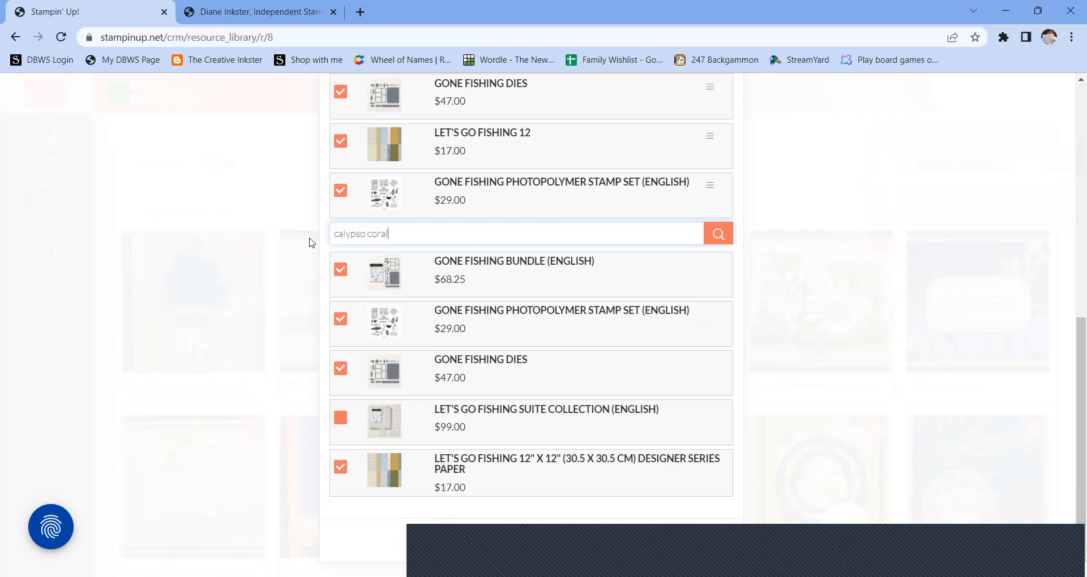
key(Return)
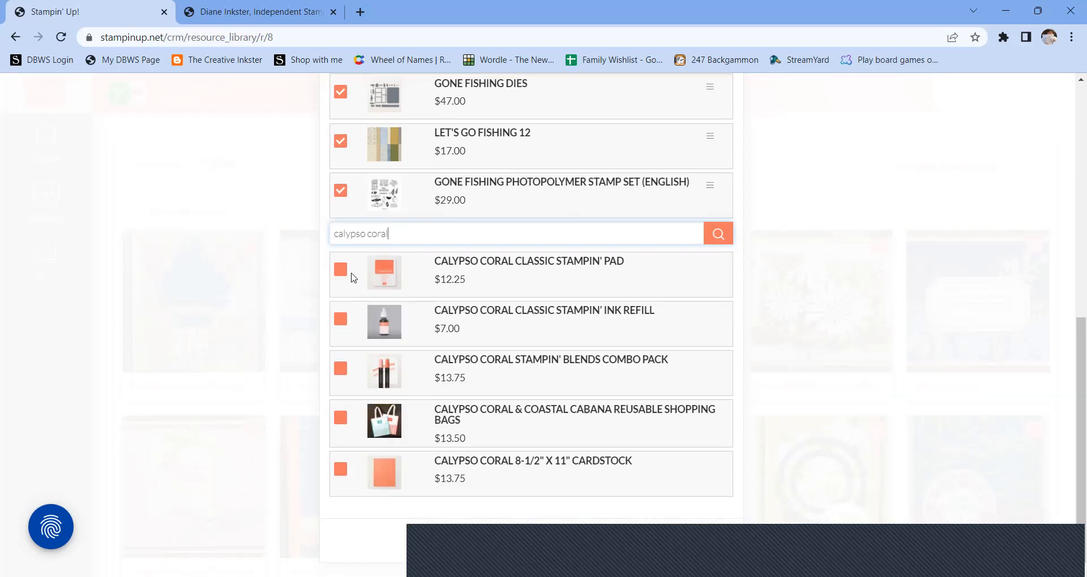
click(340, 471)
click(340, 319)
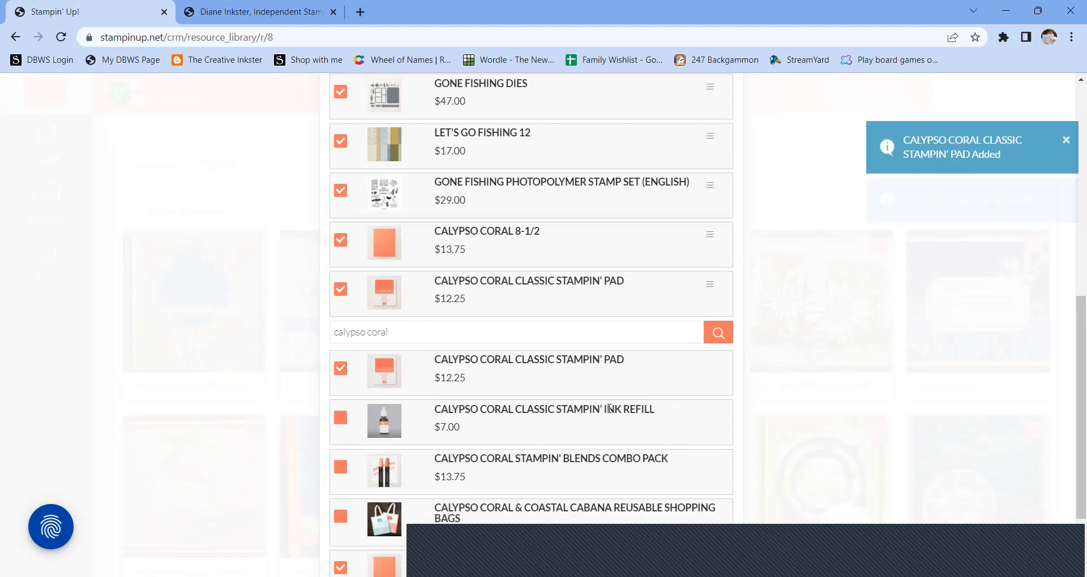
Submit the fishing card resource with its suggested products.
scroll(616, 406, down, 1)
scroll(615, 406, down, 1)
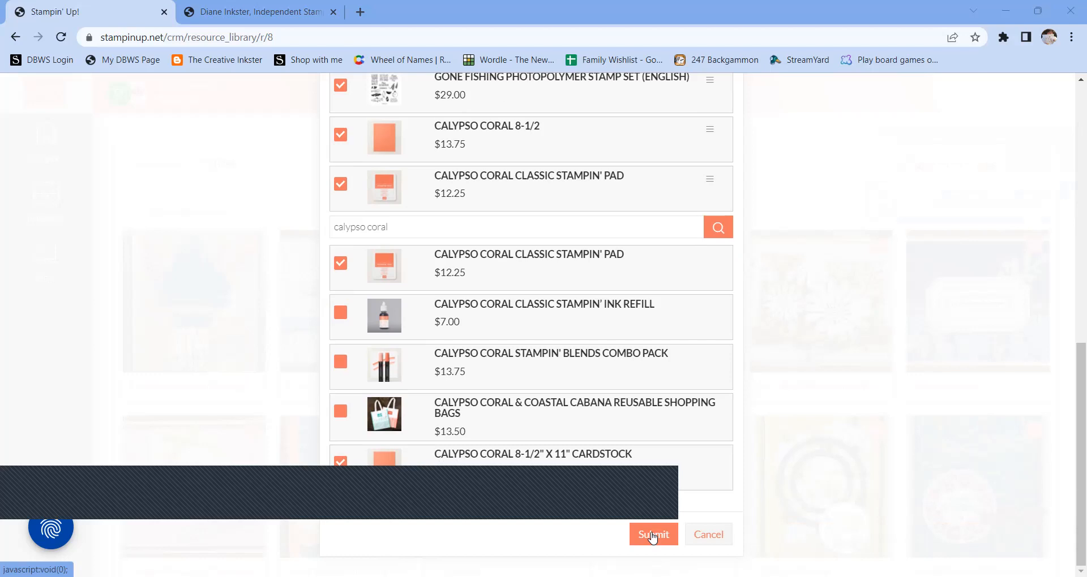
click(653, 535)
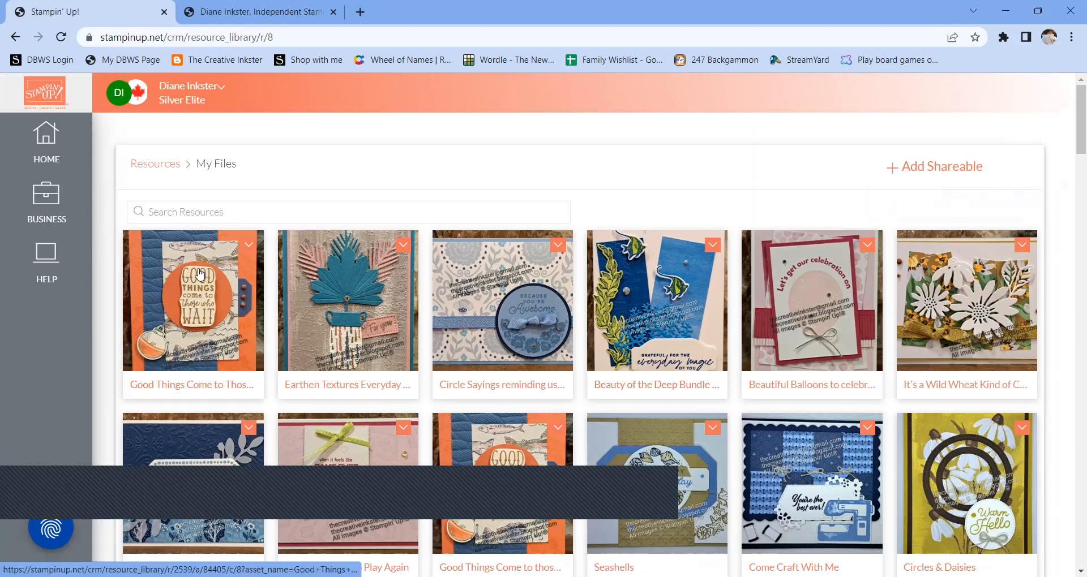
click(463, 286)
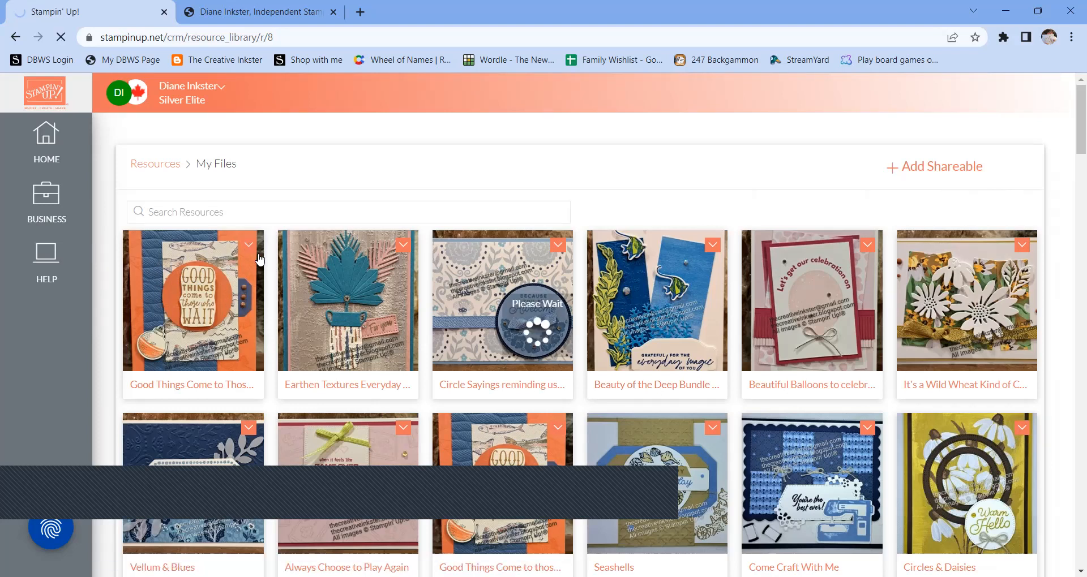
click(360, 261)
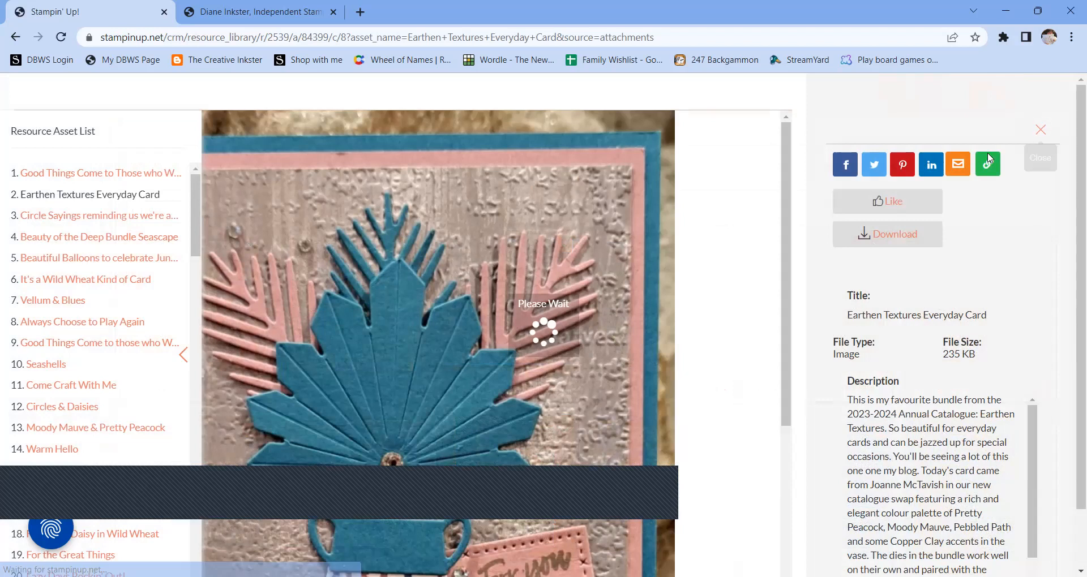
click(1039, 130)
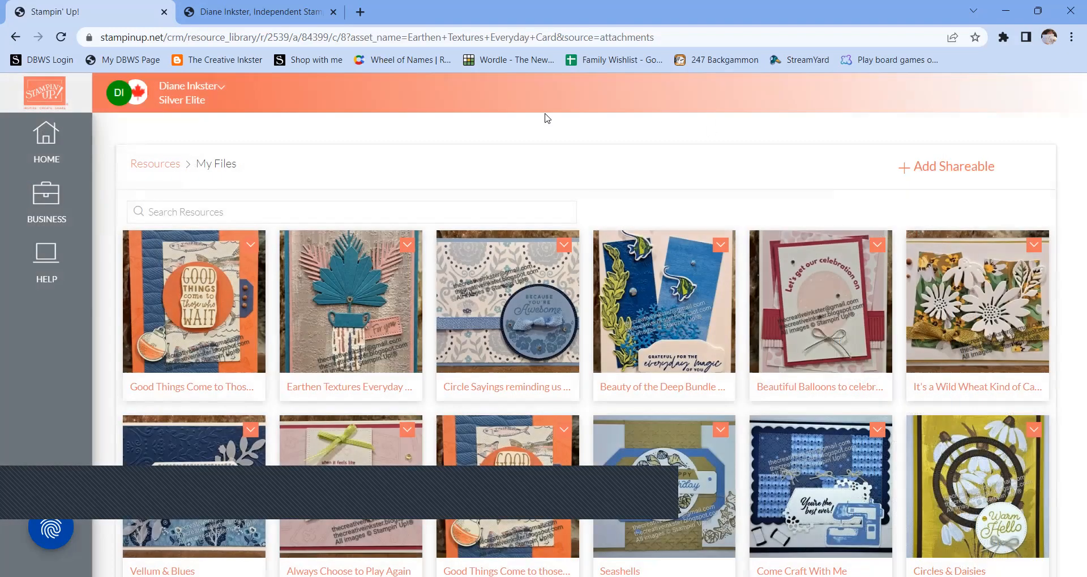
Reload the website's My Projects page and check its project grid for the newly published fishing card.
click(245, 14)
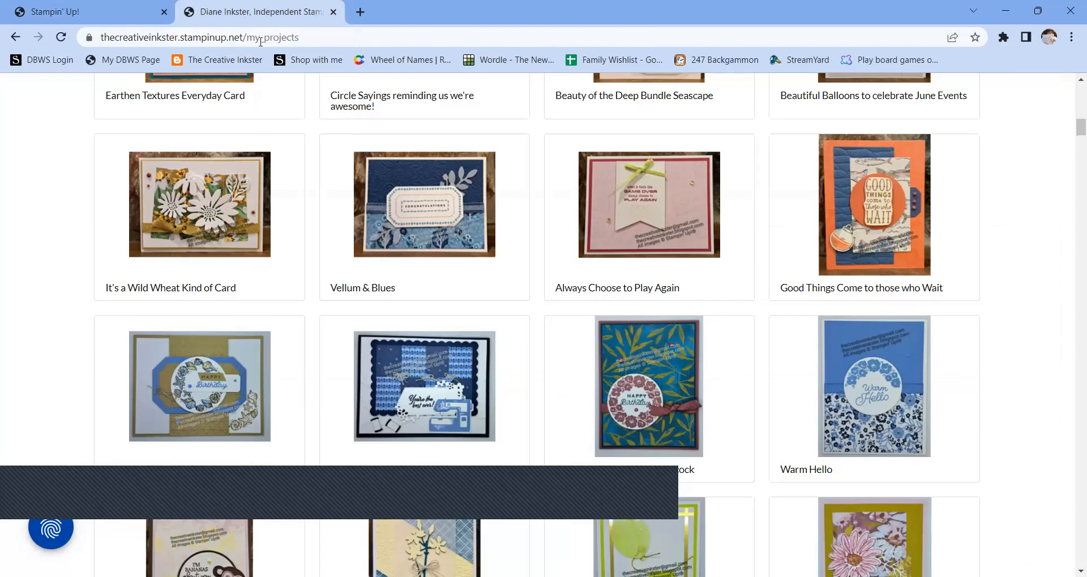
scroll(703, 247, up, 10)
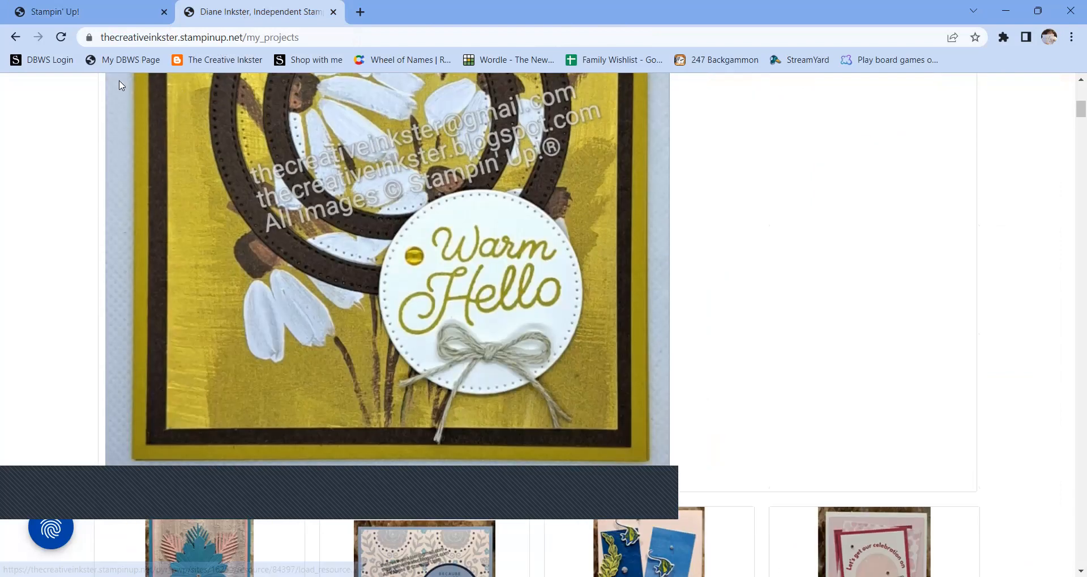
click(61, 39)
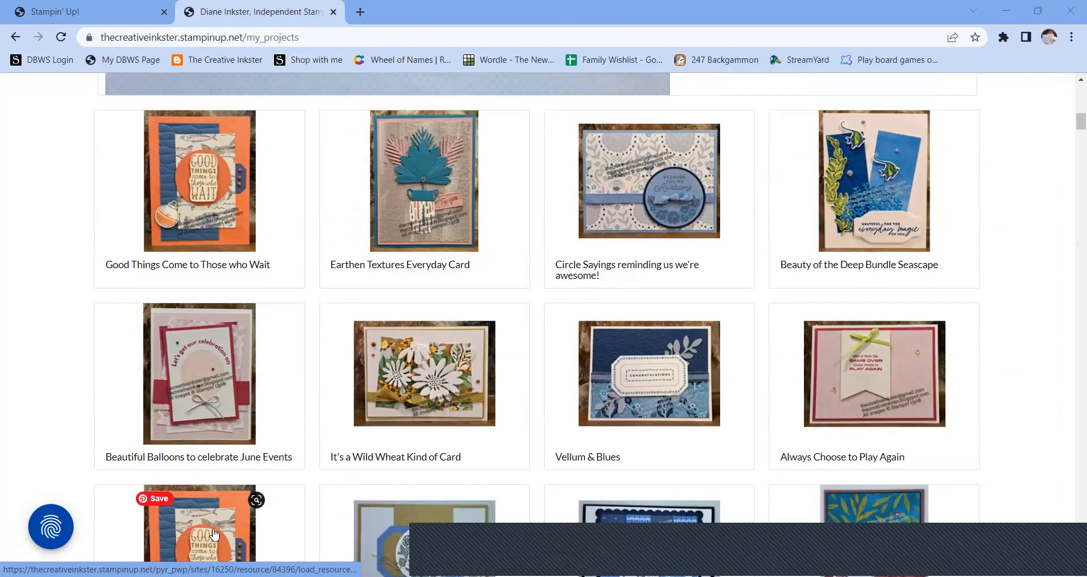
scroll(198, 544, down, 3)
scroll(205, 196, up, 3)
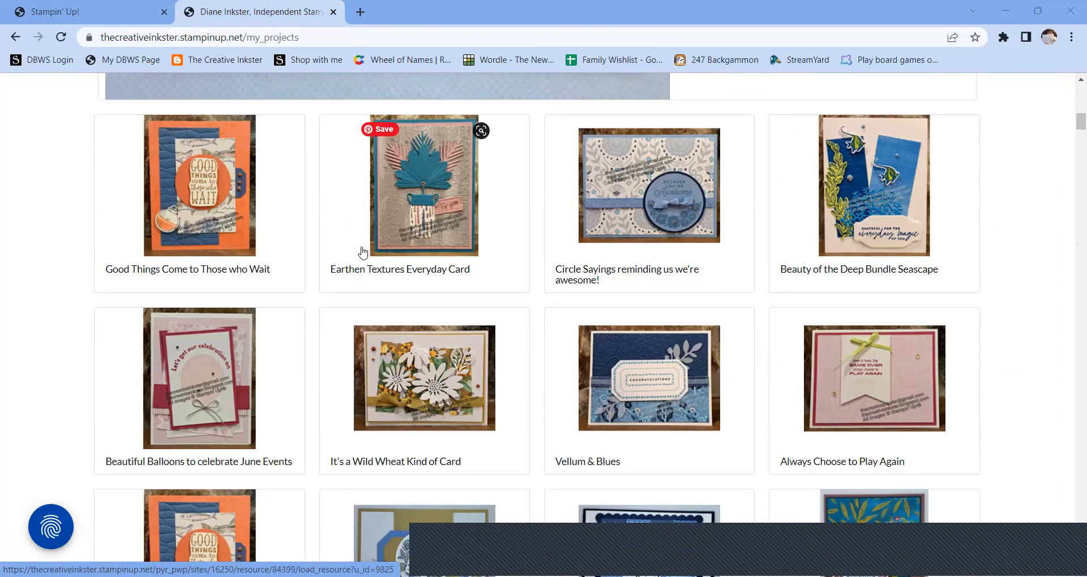
scroll(363, 253, up, 2)
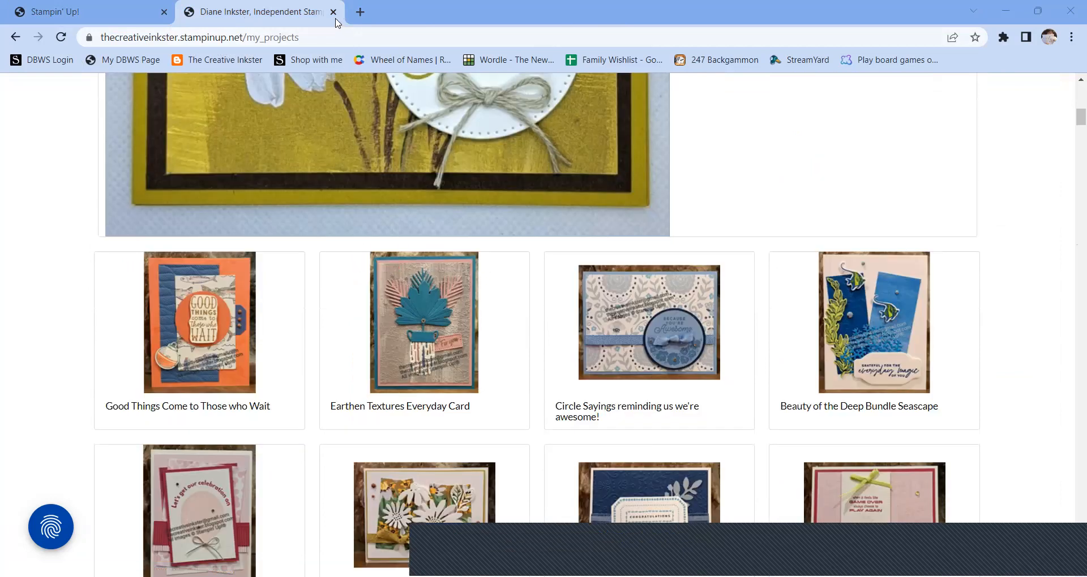
Preview the "Good Things Come to Those who Wait" resource in My Files, generate its website share link and select the link text.
click(101, 20)
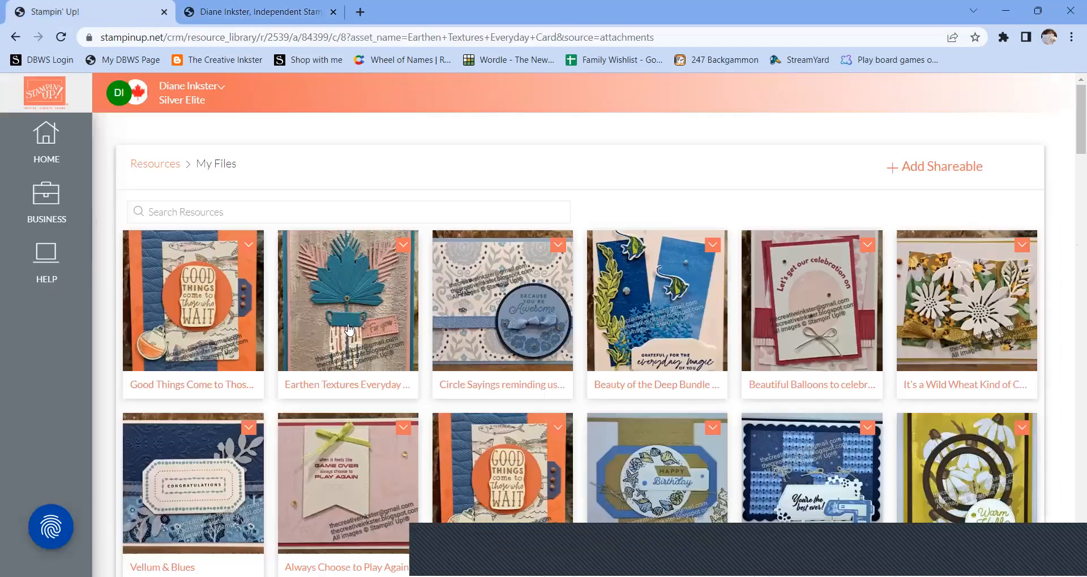
click(251, 246)
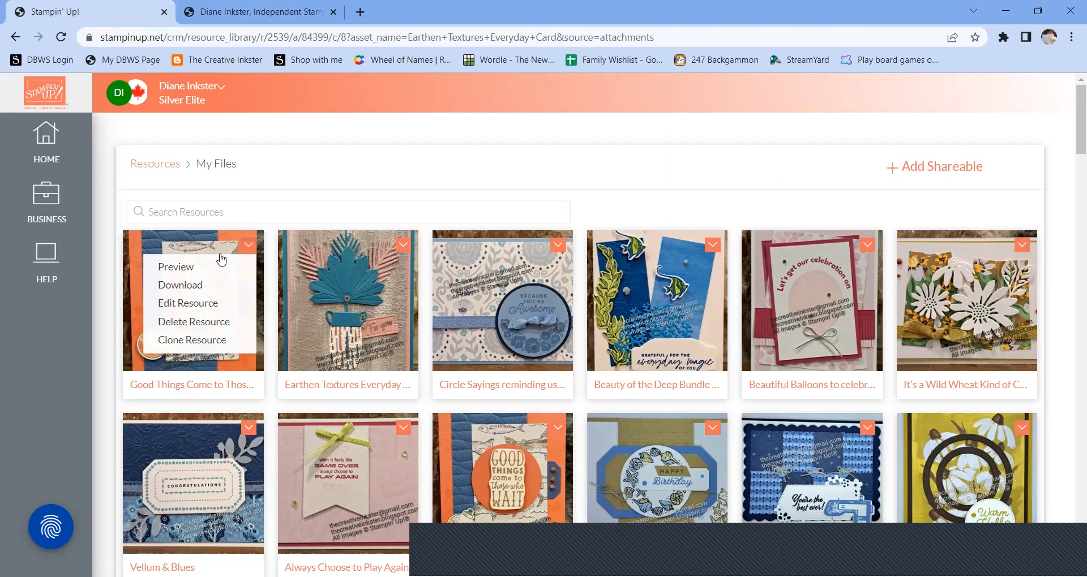
click(180, 268)
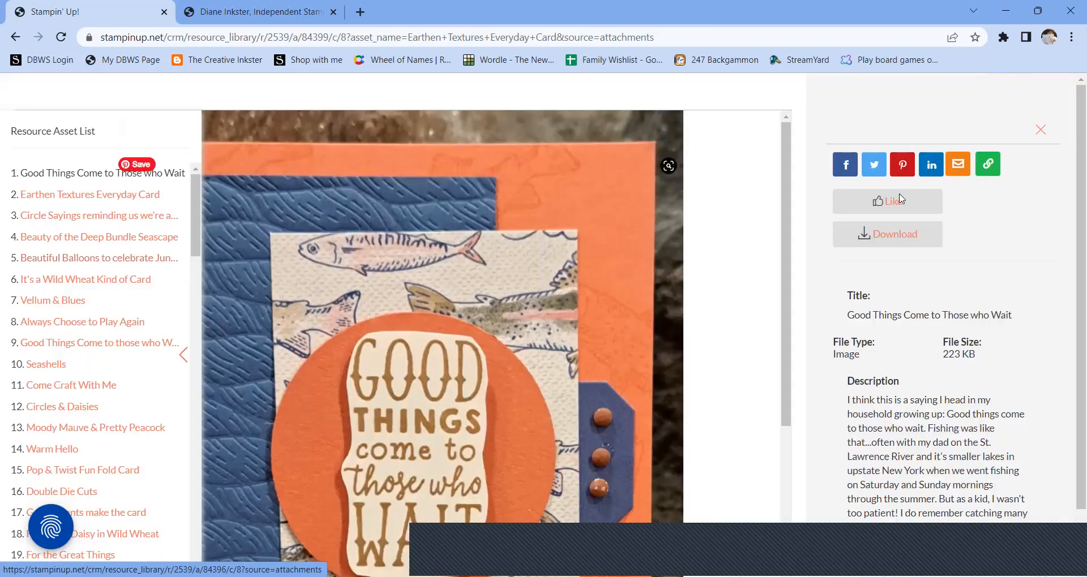
click(988, 168)
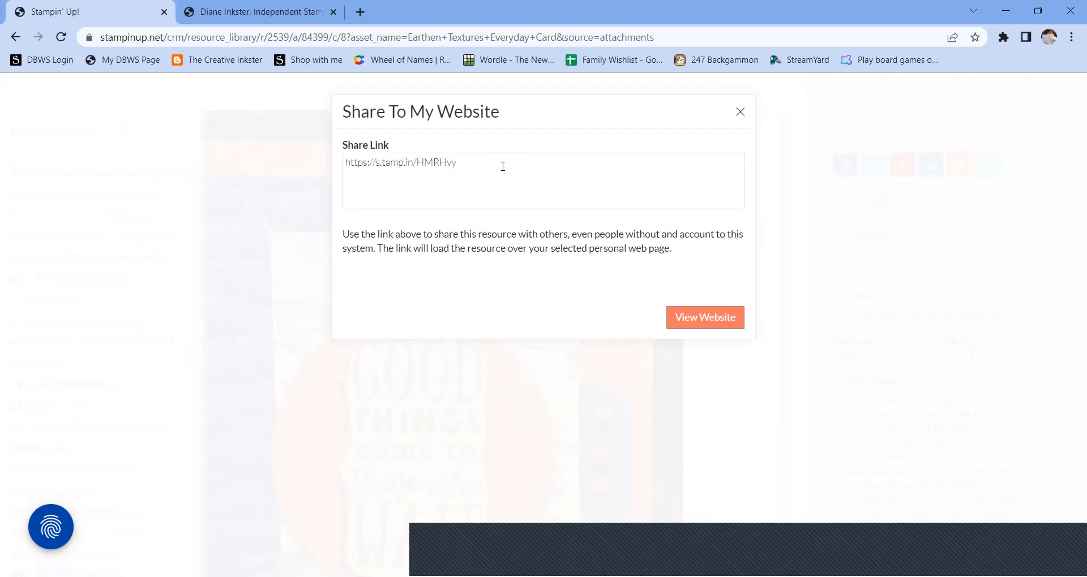
click(359, 171)
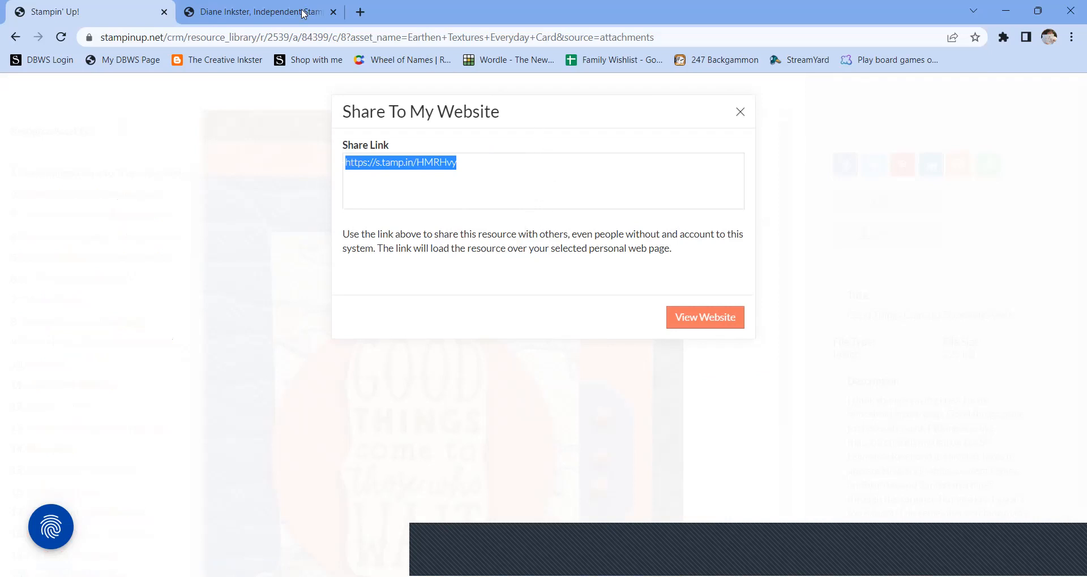
Open The Creative Inkster blog in Blogger in a new tab, start a blank post and return to the post list.
click(360, 12)
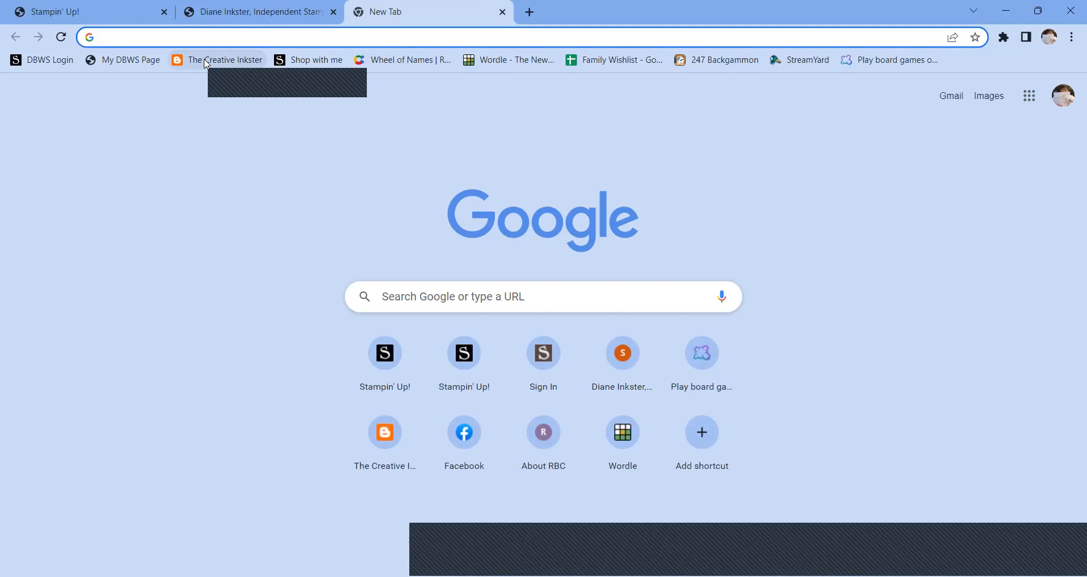
click(206, 61)
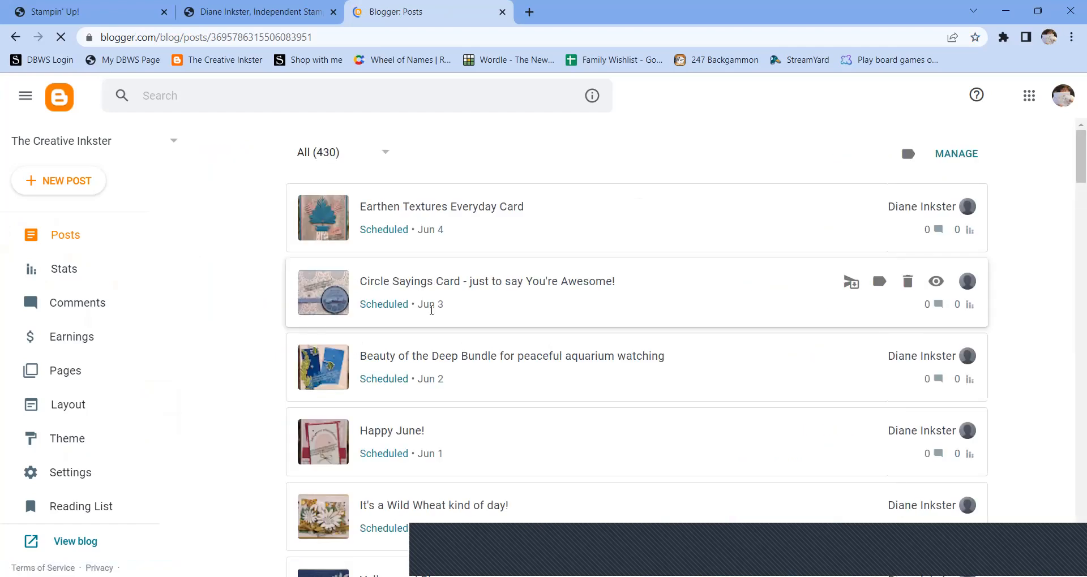
click(69, 189)
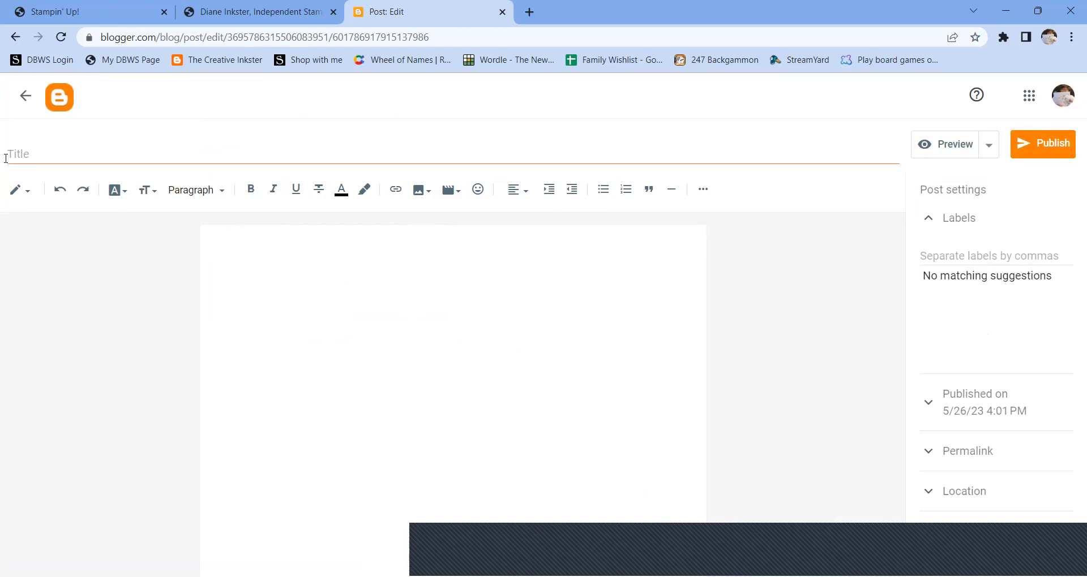
click(25, 95)
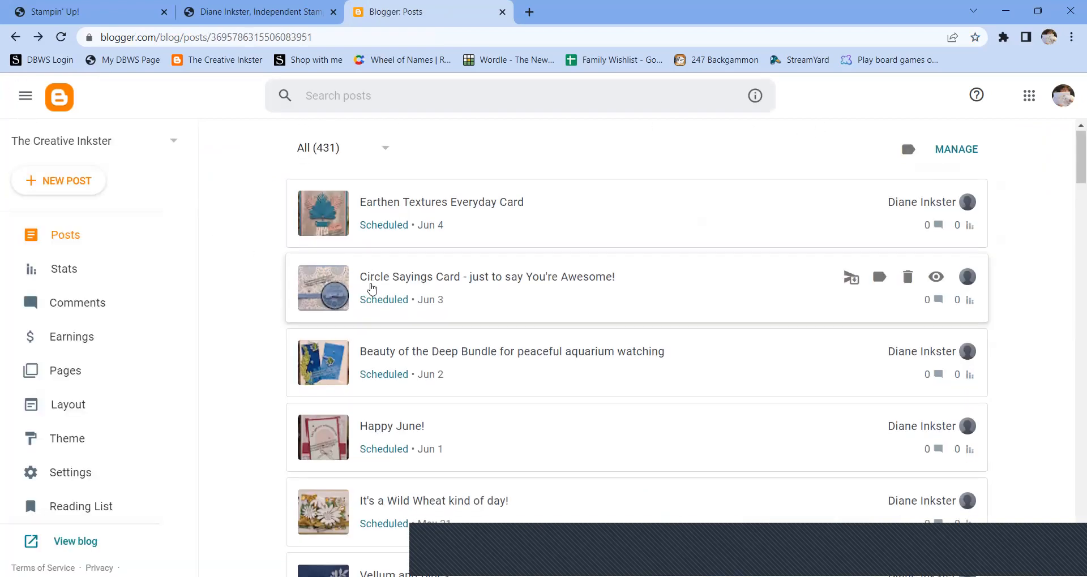
Open the scheduled blog post "Good Things come to those who Wait" and view the content down to its SUPPLIES LIST heading.
scroll(374, 289, down, 2)
scroll(417, 311, down, 3)
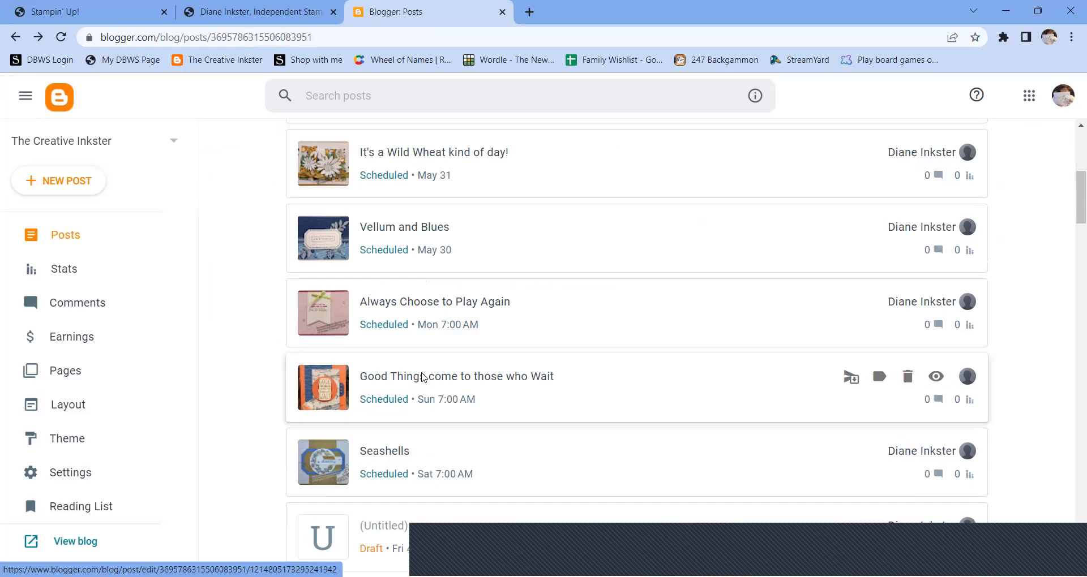
click(416, 378)
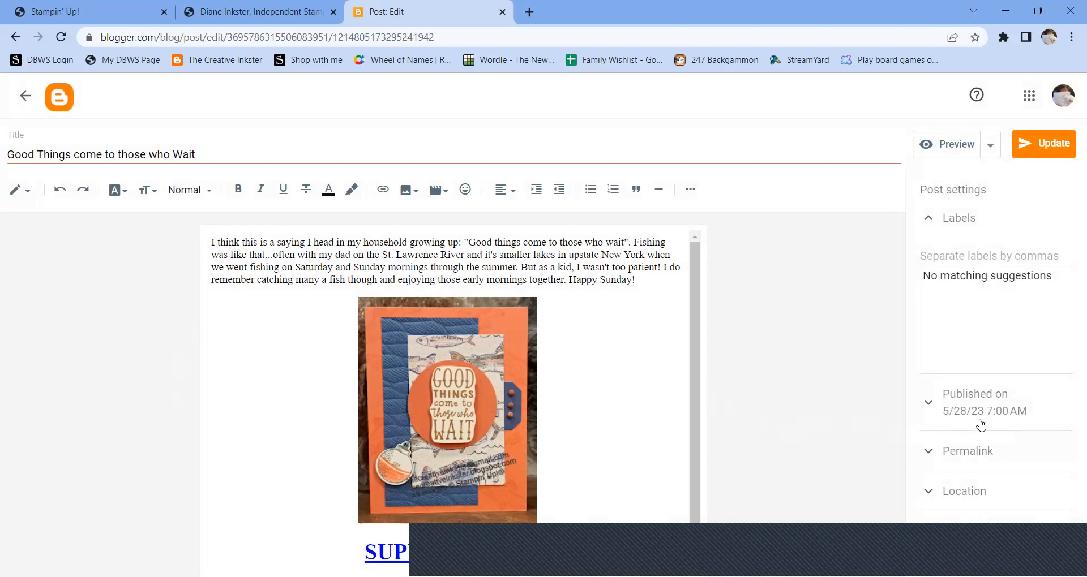
scroll(447, 396, down, 1)
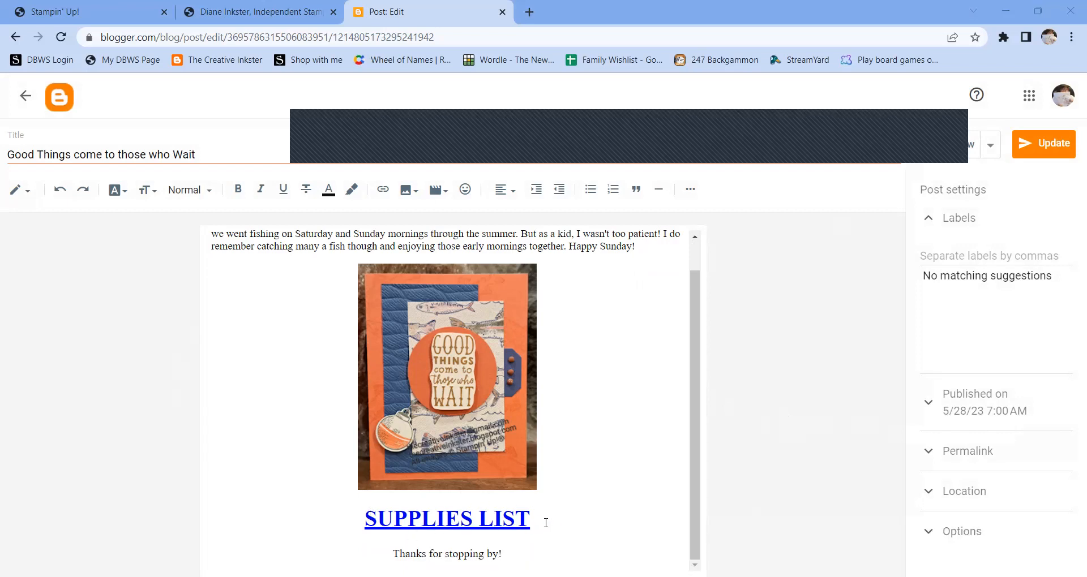
Inspect the link settings of the SUPPLIES LIST heading, dismiss them without changes and return to the post list.
drag(529, 518, 363, 518)
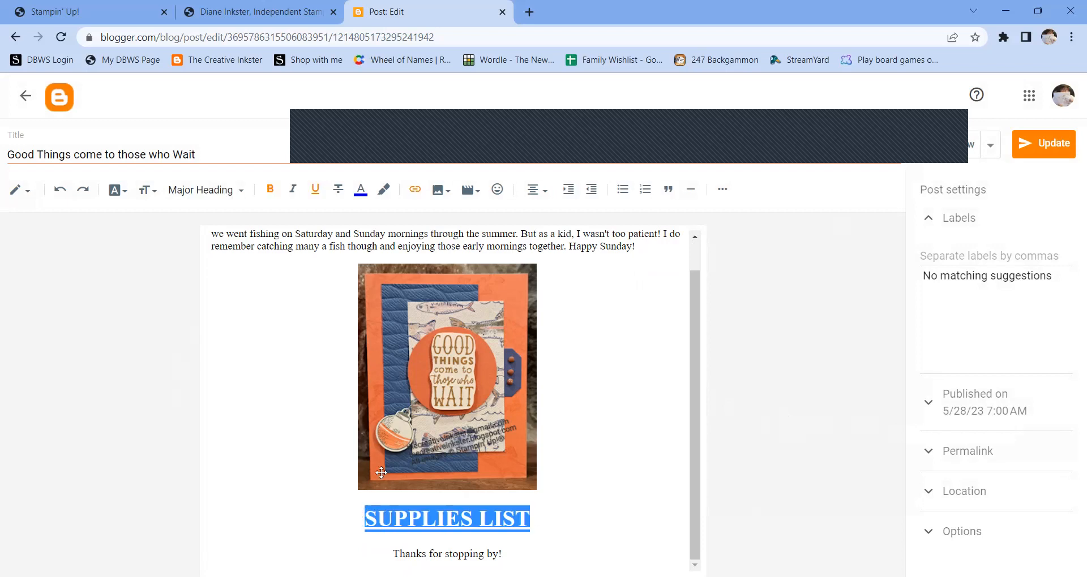
click(414, 195)
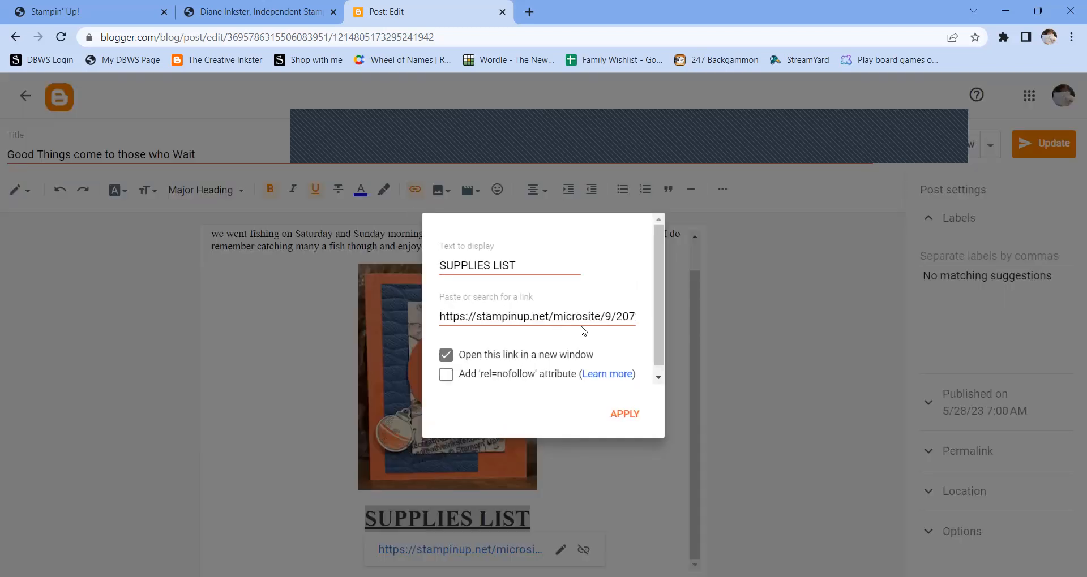
click(601, 505)
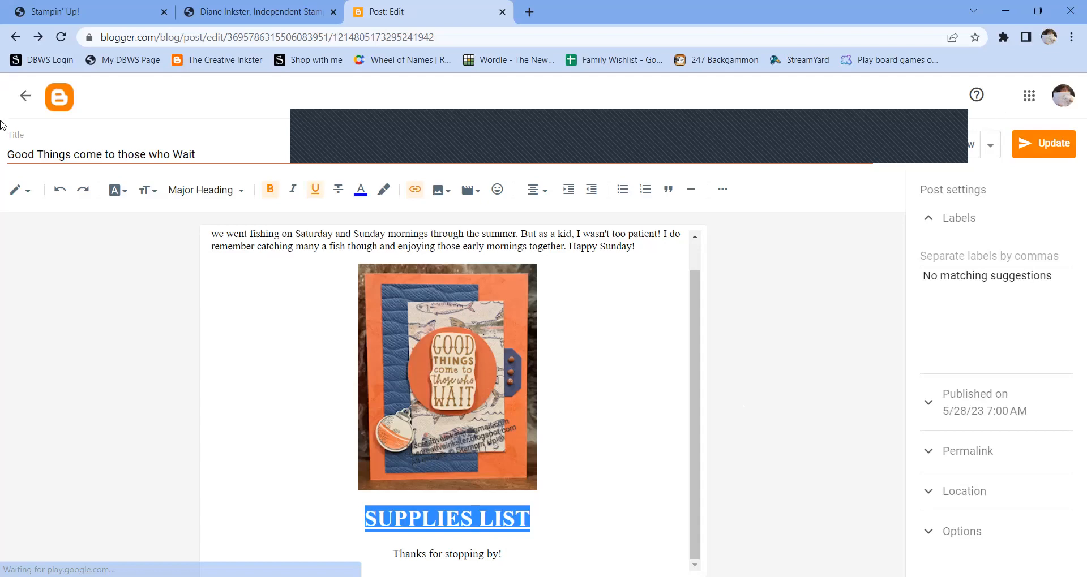
click(12, 98)
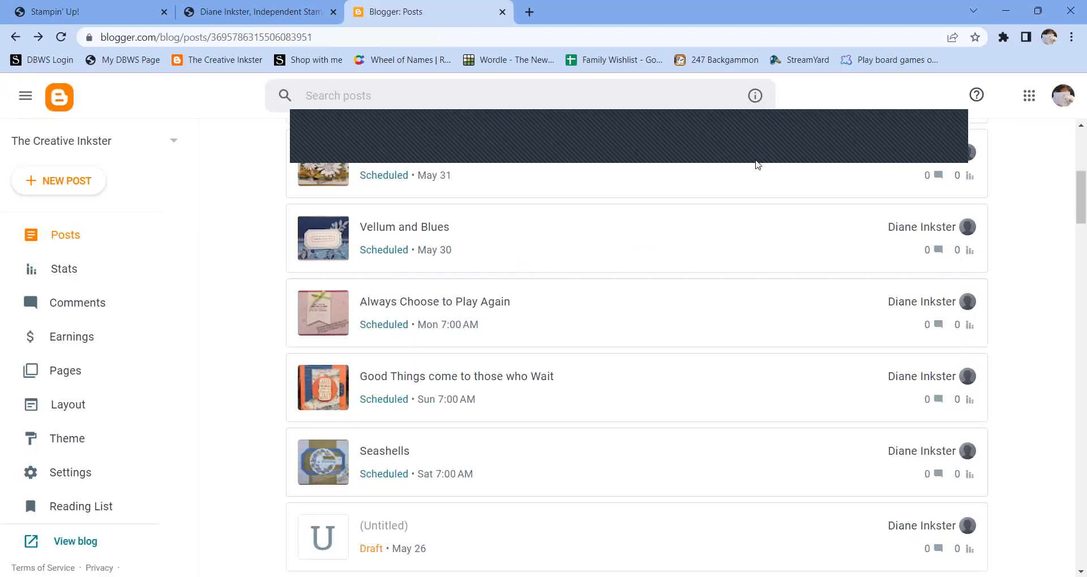